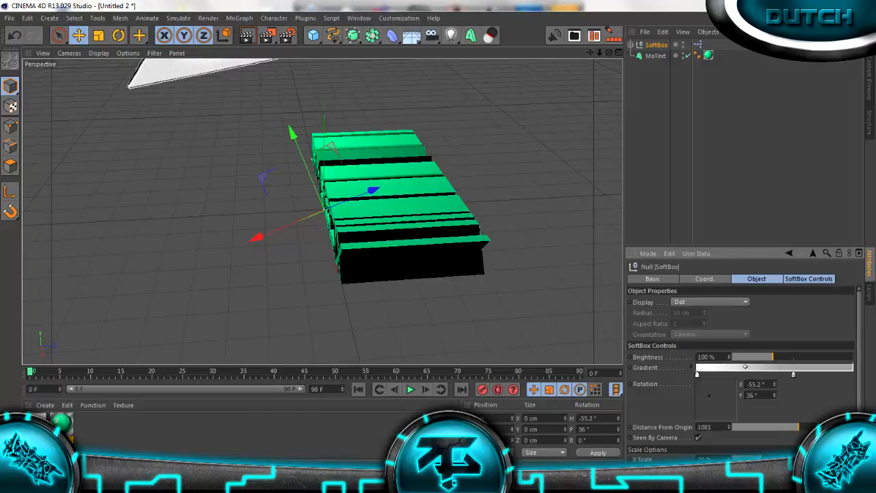
Rotate the SoftBox to X -45.6° and Y 64.8°, and set its X Scale to 100%
{"action": "left_click_drag", "start_coordinate": [609, 52], "coordinate": [607, 10]}
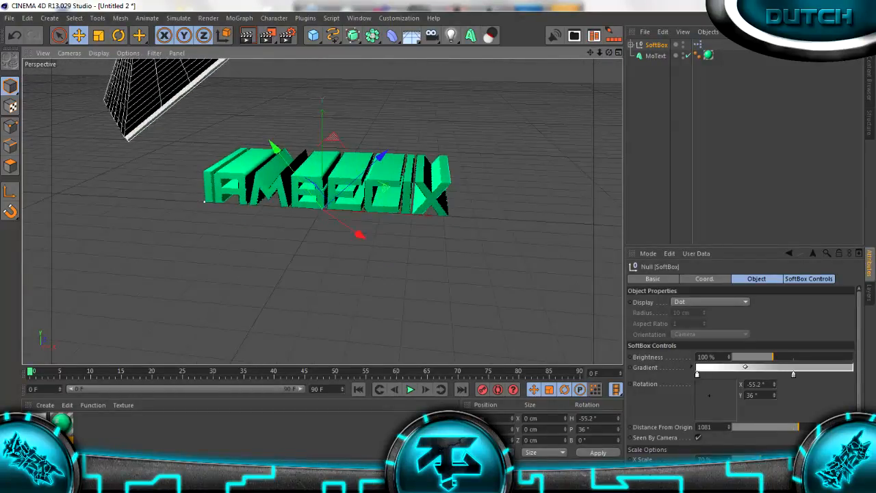
{"action": "left_click_drag", "start_coordinate": [709, 395], "coordinate": [710, 392]}
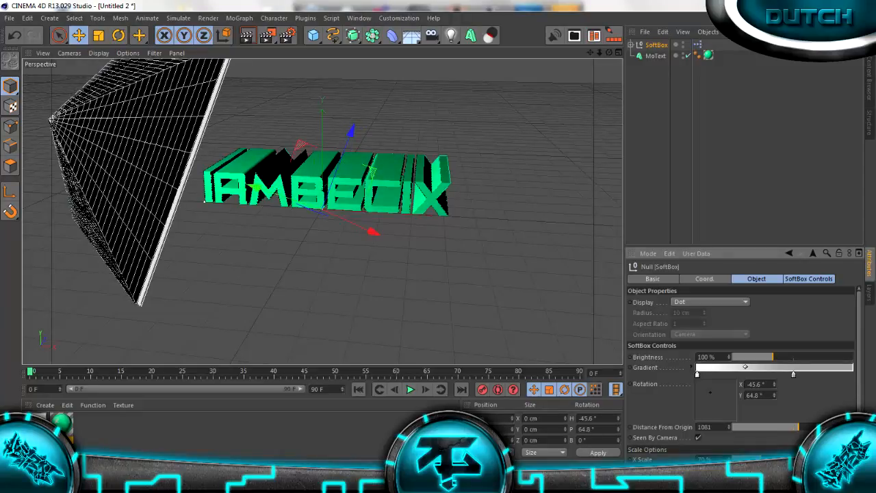
{"action": "scroll", "coordinate": [710, 391], "scroll_direction": "down", "scroll_amount": 1}
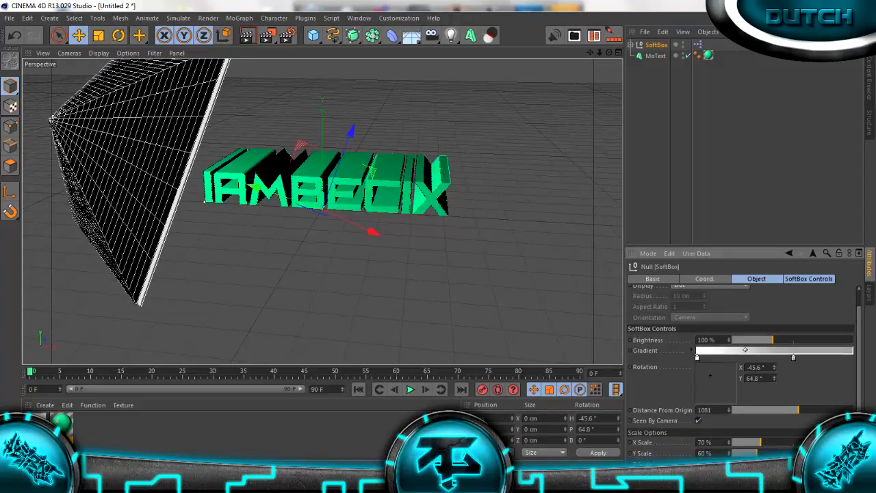
{"action": "mouse_move", "coordinate": [760, 442]}
{"action": "left_mouse_down"}
{"action": "mouse_move", "coordinate": [808, 442]}
{"action": "mouse_move", "coordinate": [765, 442]}
{"action": "mouse_move", "coordinate": [774, 442]}
{"action": "left_mouse_up"}
Set the SoftBox's Y rotation to 51.8° and render the active view to check the lighting
{"action": "left_click_drag", "start_coordinate": [608, 53], "coordinate": [664, 48]}
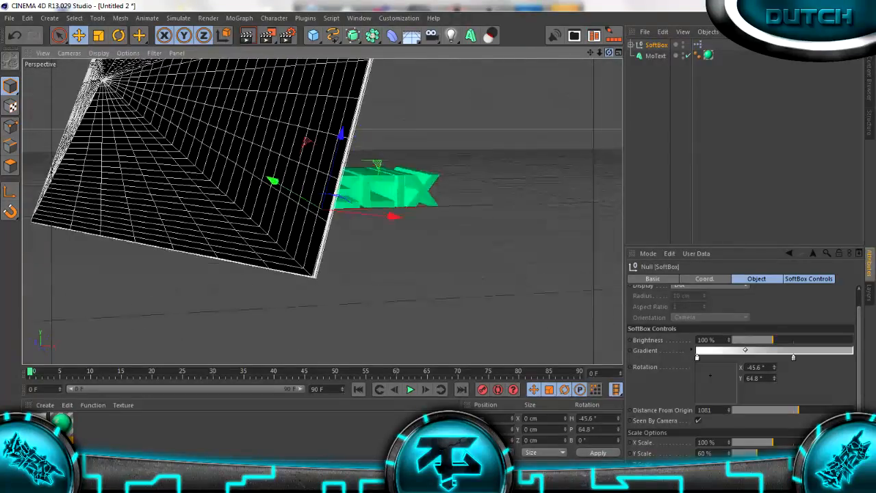
{"action": "mouse_move", "coordinate": [774, 378]}
{"action": "left_mouse_down"}
{"action": "mouse_move", "coordinate": [774, 399]}
{"action": "mouse_move", "coordinate": [774, 375]}
{"action": "mouse_move", "coordinate": [774, 388]}
{"action": "left_mouse_up"}
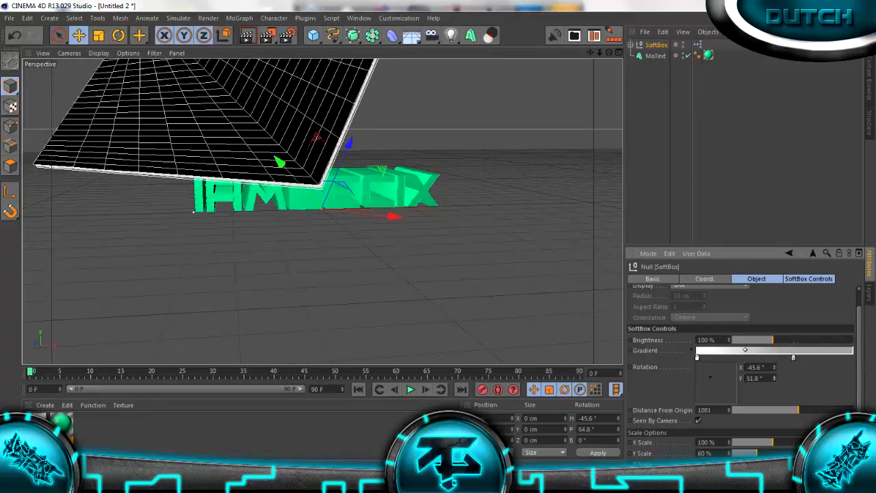
{"action": "left_click", "coordinate": [247, 35]}
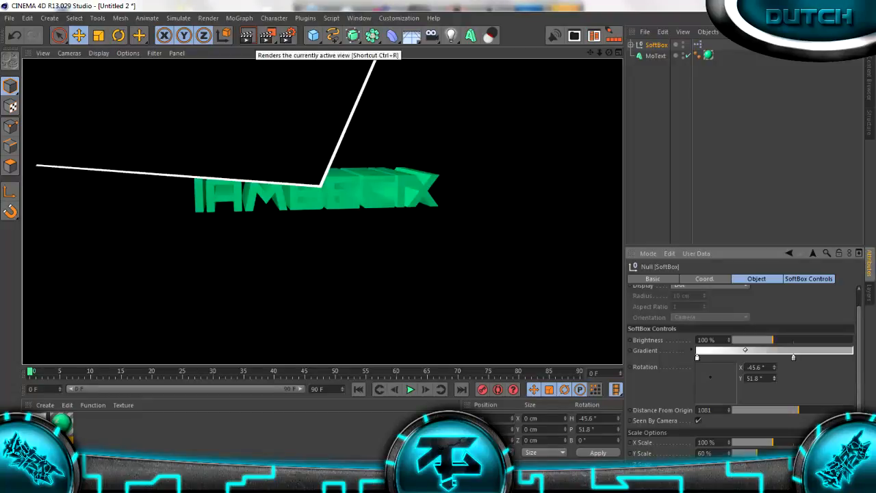
{"action": "left_click", "coordinate": [684, 137]}
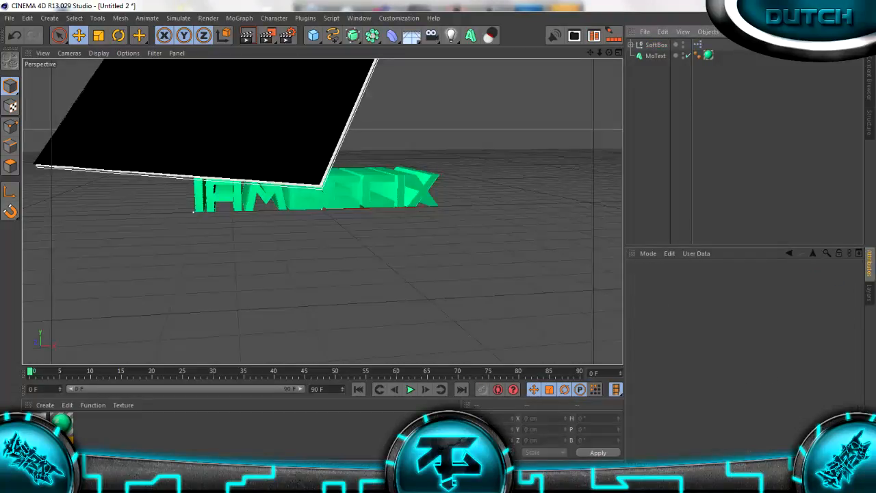
Duplicate the SoftBox and rotate the copy to X 36° and Y 117.6°
{"action": "left_click", "coordinate": [655, 56]}
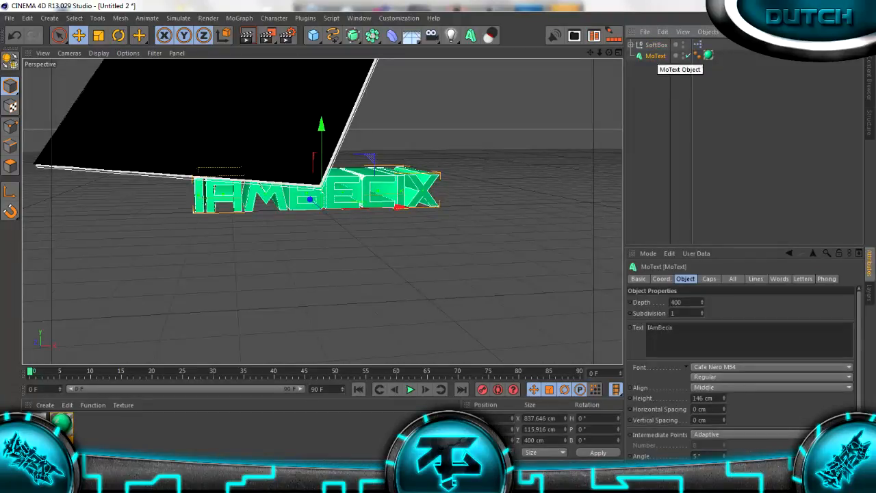
{"action": "left_click", "coordinate": [656, 45]}
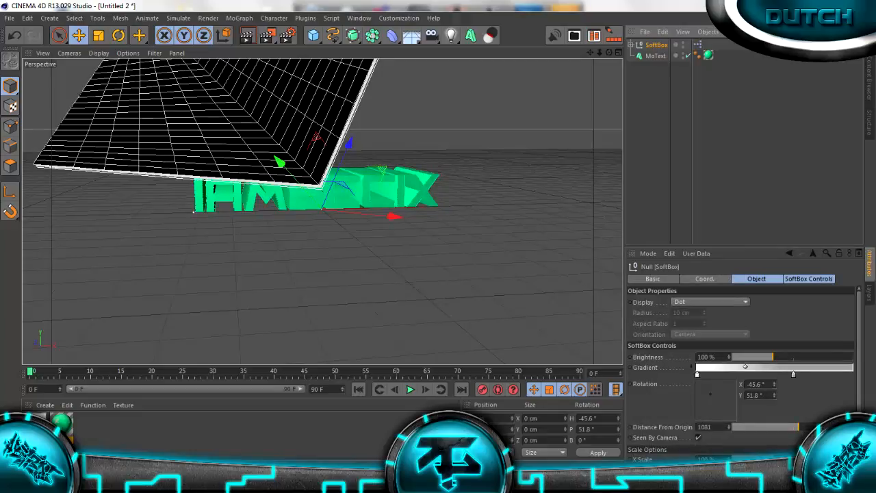
{"action": "key", "text": "ctrl+c"}
{"action": "key", "text": "ctrl+v"}
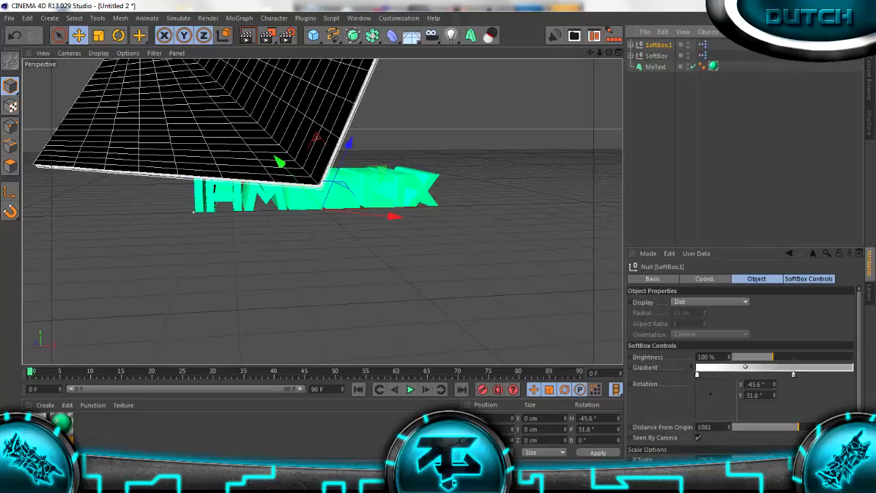
{"action": "mouse_move", "coordinate": [711, 394]}
{"action": "left_mouse_down"}
{"action": "mouse_move", "coordinate": [726, 404]}
{"action": "mouse_move", "coordinate": [696, 387]}
{"action": "mouse_move", "coordinate": [730, 400]}
{"action": "mouse_move", "coordinate": [720, 387]}
{"action": "left_mouse_up"}
{"action": "left_click_drag", "start_coordinate": [610, 53], "coordinate": [667, 85]}
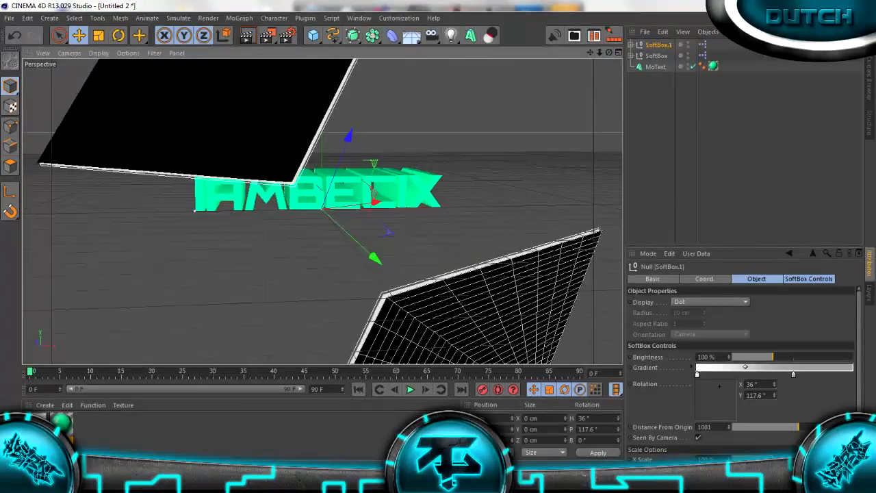
Set the brightness of both softboxes to 70% and render a close-up preview of the text
{"action": "left_click", "coordinate": [656, 56], "text": "ctrl"}
{"action": "mouse_move", "coordinate": [773, 356]}
{"action": "left_mouse_down"}
{"action": "mouse_move", "coordinate": [756, 357]}
{"action": "mouse_move", "coordinate": [800, 357]}
{"action": "mouse_move", "coordinate": [732, 356]}
{"action": "mouse_move", "coordinate": [759, 357]}
{"action": "left_mouse_up"}
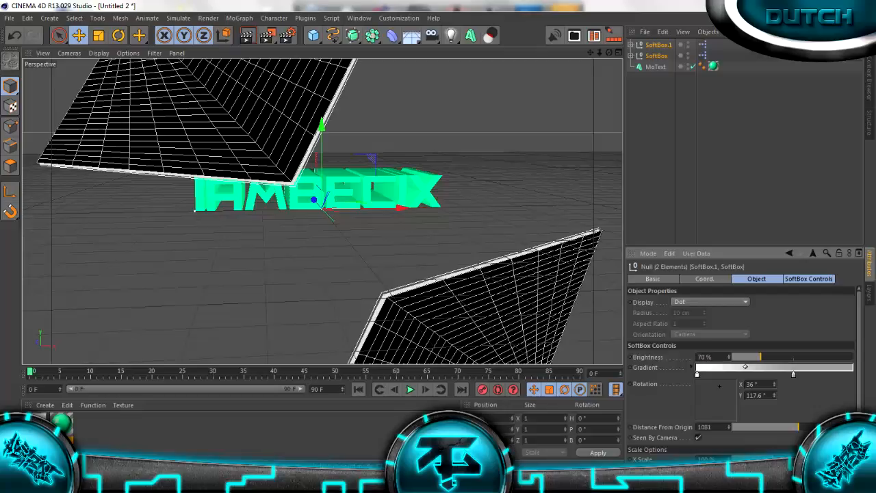
{"action": "left_click", "coordinate": [707, 183]}
{"action": "left_click", "coordinate": [247, 36]}
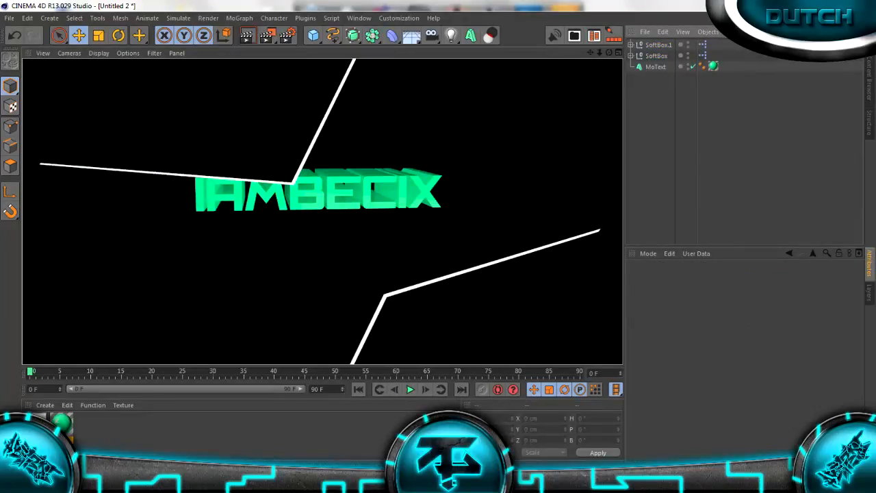
{"action": "key", "text": "F8"}
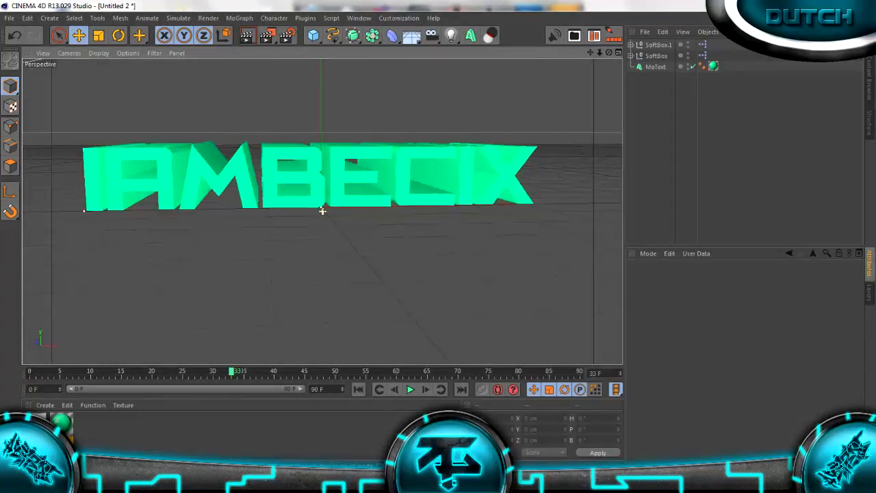
{"action": "left_click", "coordinate": [247, 36]}
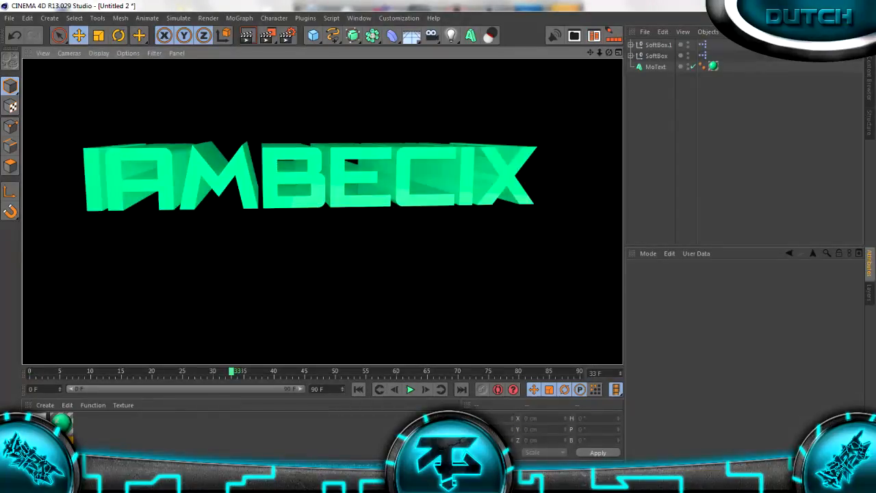
{"action": "left_click", "coordinate": [322, 274]}
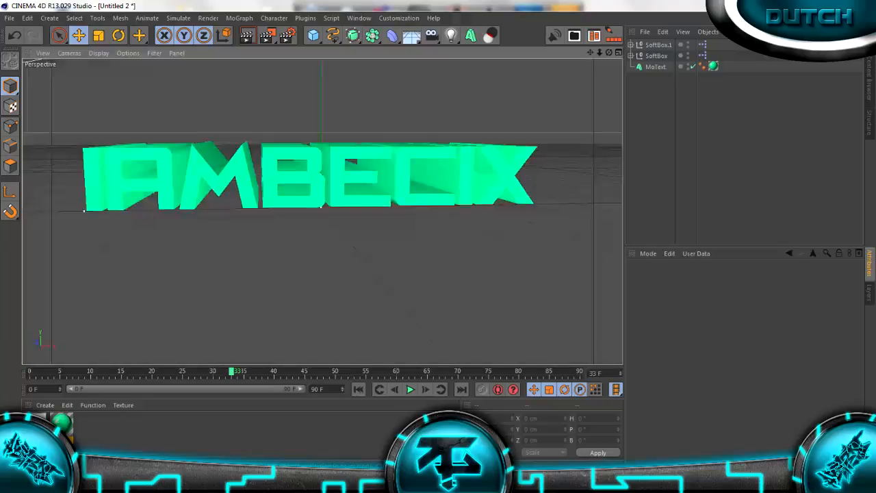
Set the MoText object's depth to 7000 and render the active view
{"action": "left_click", "coordinate": [655, 66]}
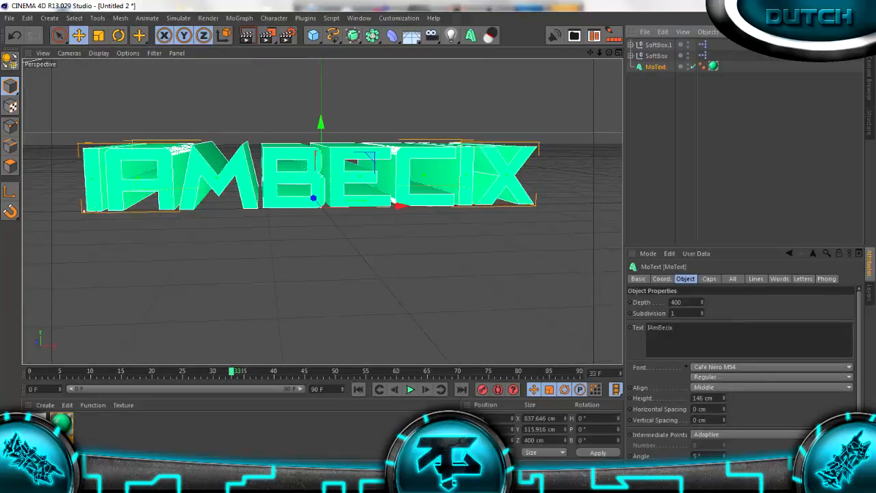
{"action": "left_click_drag", "start_coordinate": [703, 302], "coordinate": [702, 128]}
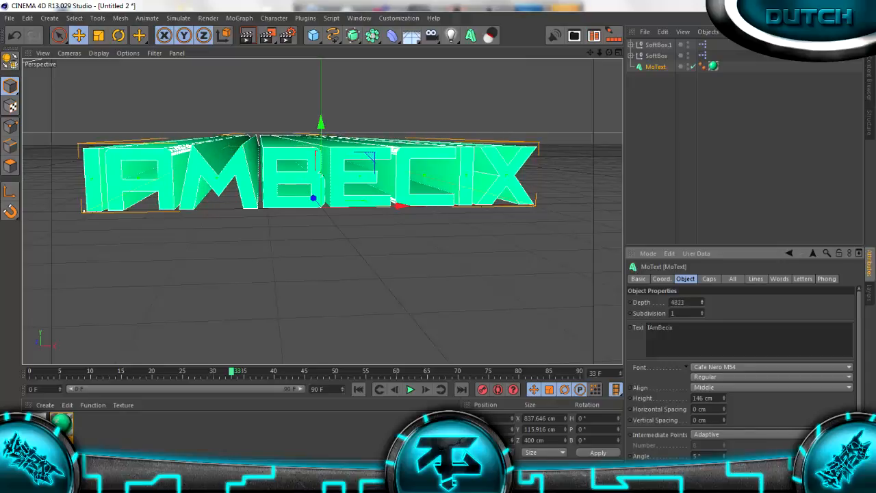
{"action": "left_click_drag", "start_coordinate": [687, 302], "coordinate": [671, 301]}
{"action": "type", "text": "7000"}
{"action": "key", "text": "Return"}
{"action": "left_click", "coordinate": [684, 150]}
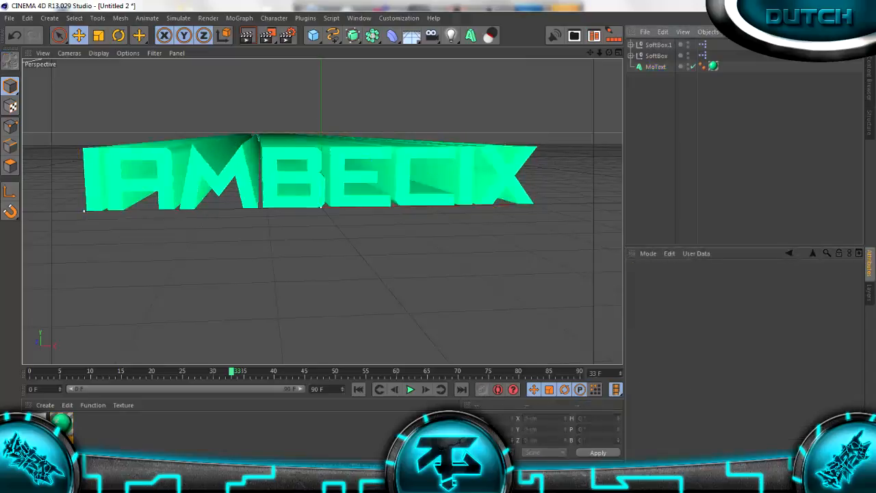
{"action": "left_click", "coordinate": [247, 35]}
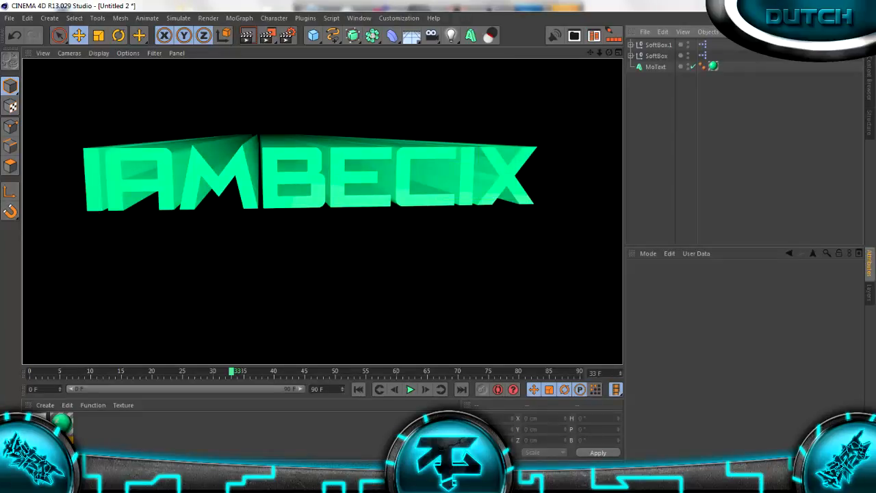
Set both the start and end caps of the MoText object to Fillet Cap
{"action": "left_click", "coordinate": [656, 66]}
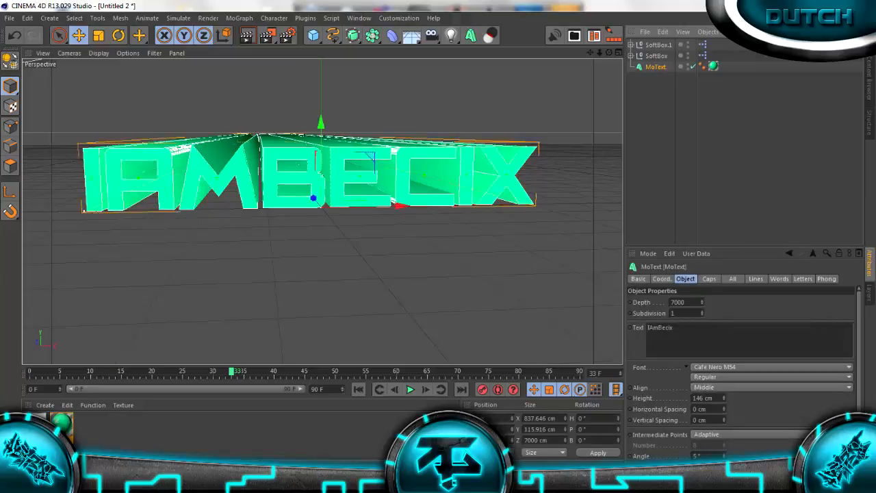
{"action": "left_click", "coordinate": [709, 279]}
{"action": "left_click", "coordinate": [712, 301]}
{"action": "left_click", "coordinate": [690, 346]}
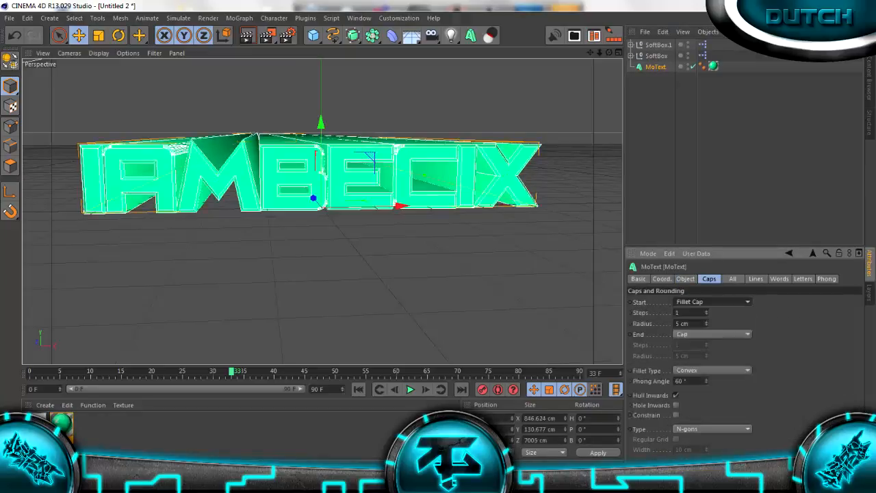
{"action": "left_click", "coordinate": [712, 334]}
{"action": "left_click", "coordinate": [690, 379]}
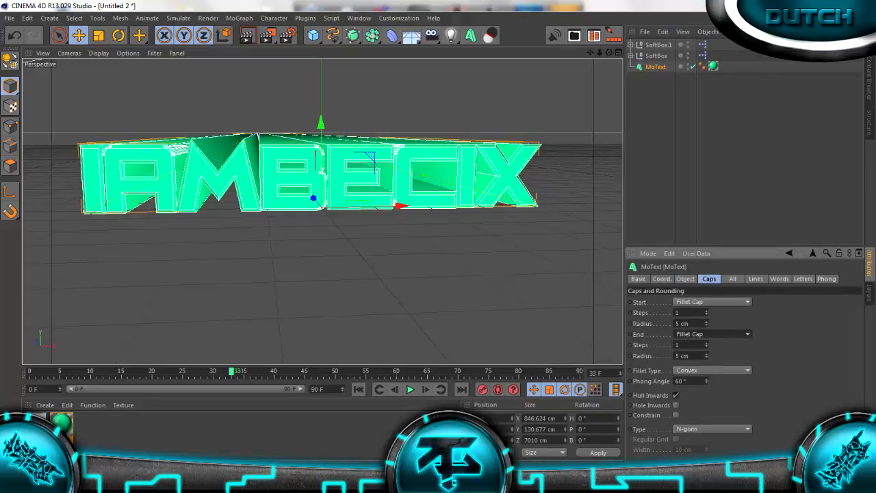
Set the start and end fillet radius of the text to 1 cm and render the active view
{"action": "double_click", "coordinate": [683, 324]}
{"action": "type", "text": "1"}
{"action": "double_click", "coordinate": [683, 356]}
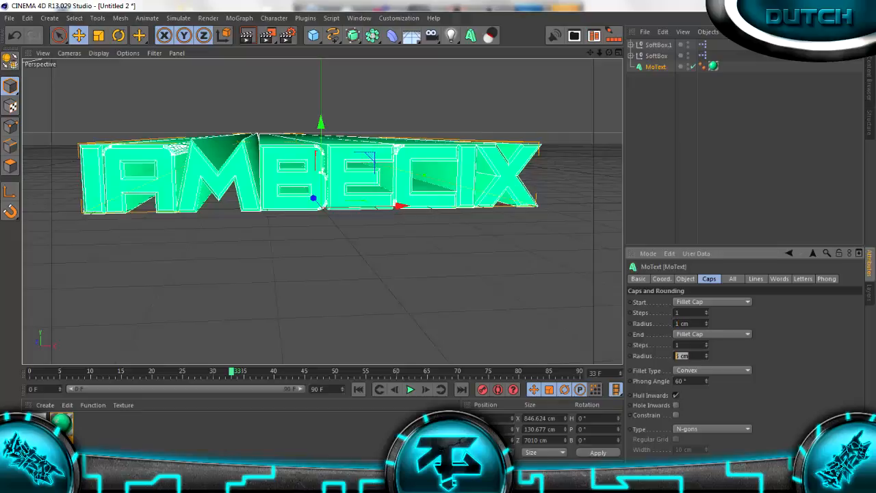
{"action": "type", "text": "1"}
{"action": "key", "text": "Return"}
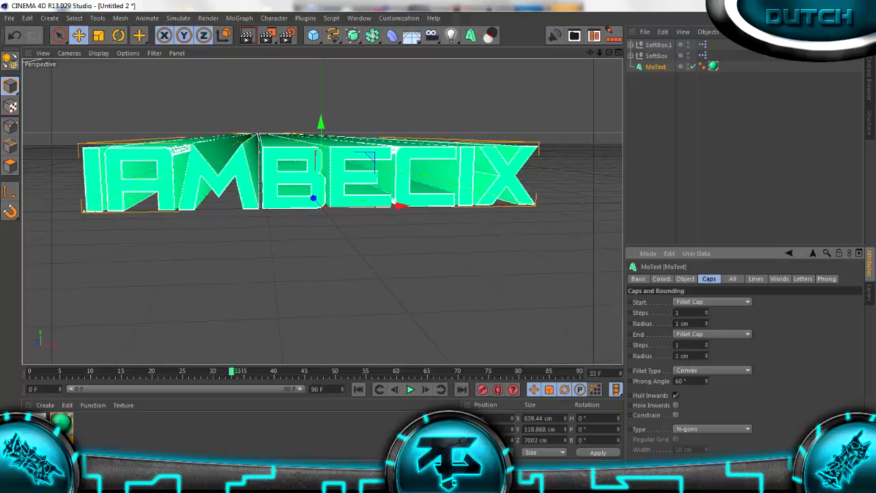
{"action": "left_click", "coordinate": [247, 35]}
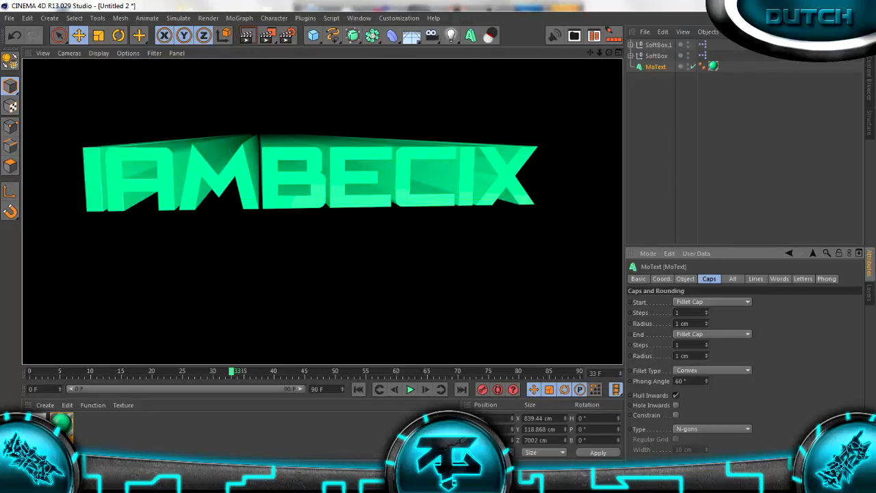
{"action": "left_click", "coordinate": [322, 273]}
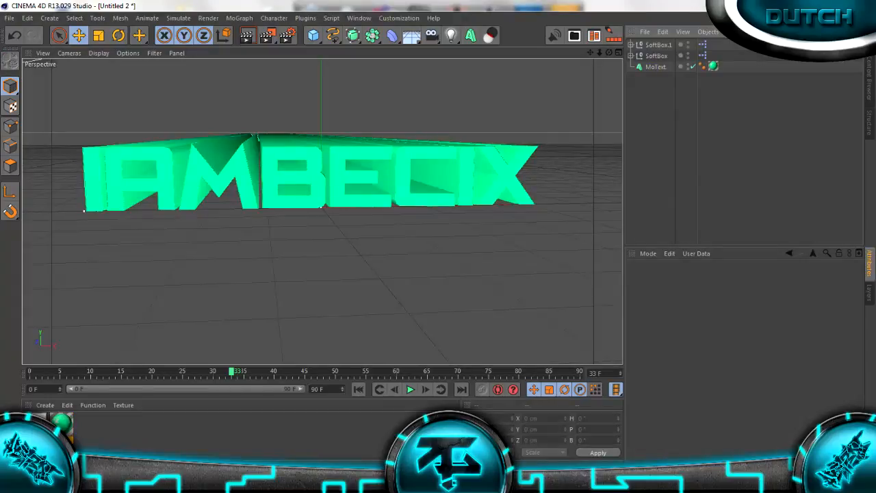
Nest the MoText object under a new Connect object and render the active view
{"action": "left_click", "coordinate": [372, 35]}
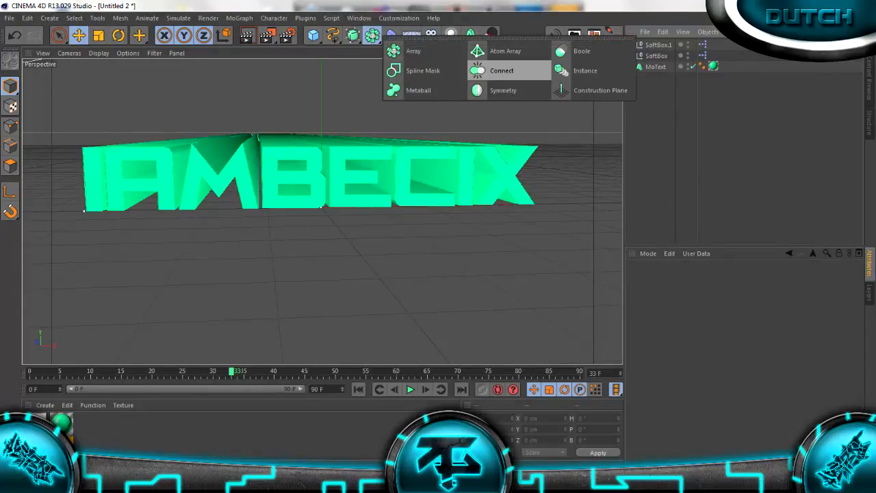
{"action": "left_click", "coordinate": [371, 36]}
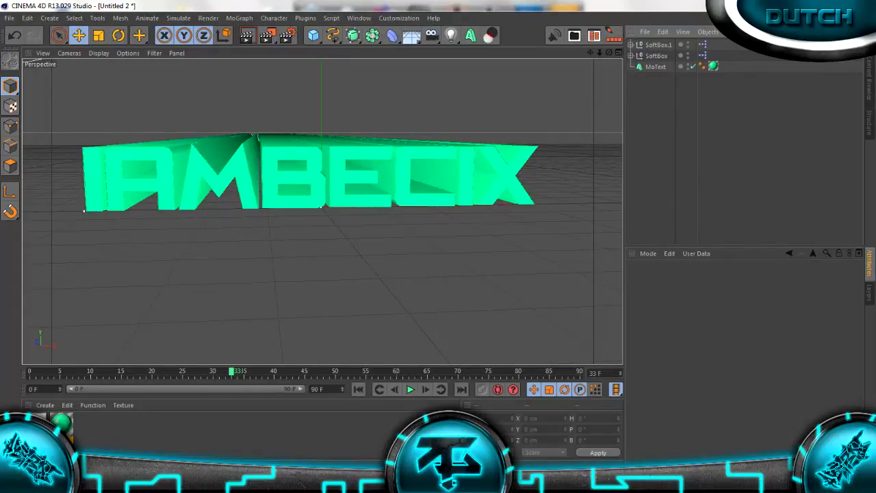
{"action": "left_click", "coordinate": [353, 35]}
{"action": "left_click", "coordinate": [372, 34]}
{"action": "left_click", "coordinate": [372, 36]}
{"action": "left_click", "coordinate": [372, 36]}
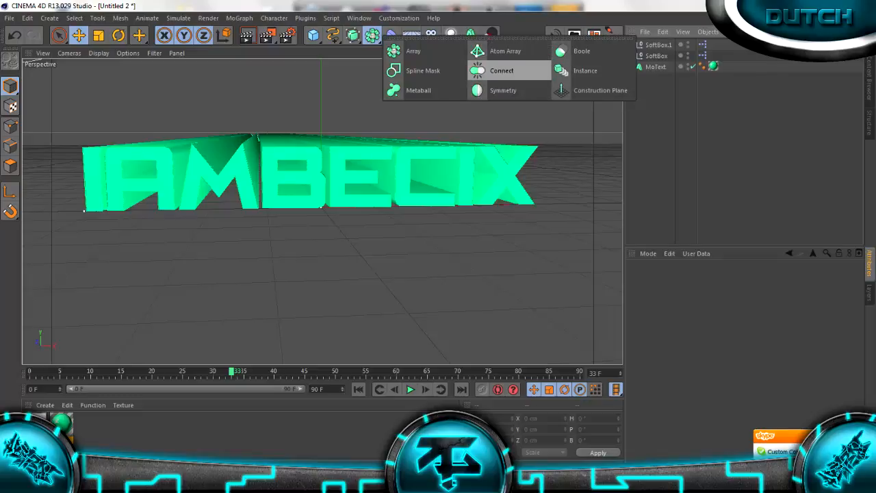
{"action": "left_click", "coordinate": [501, 71]}
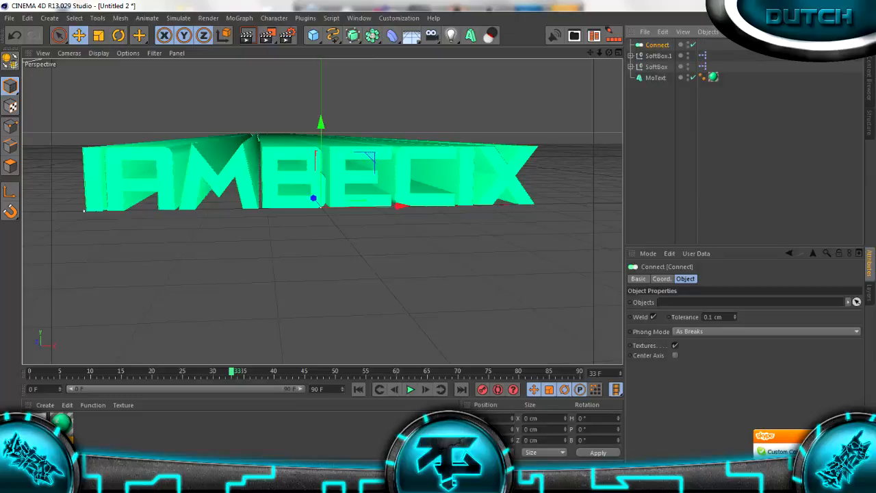
{"action": "left_click_drag", "start_coordinate": [657, 45], "coordinate": [657, 77]}
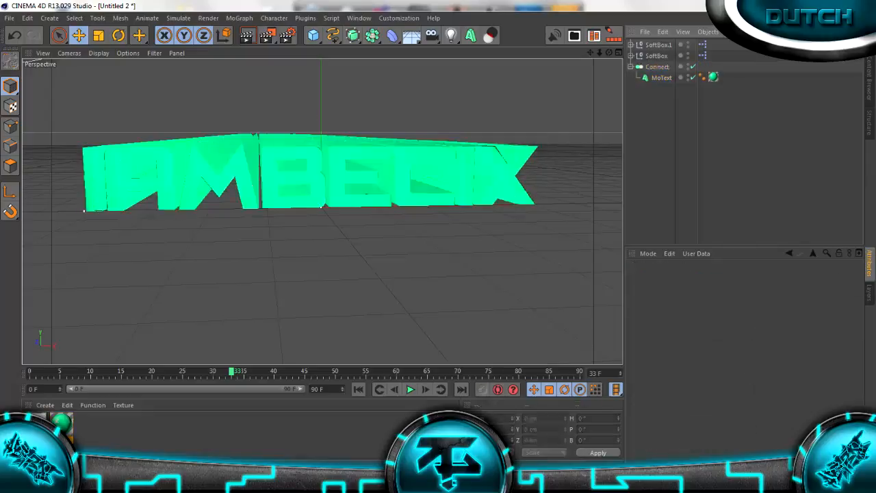
{"action": "left_click", "coordinate": [247, 35]}
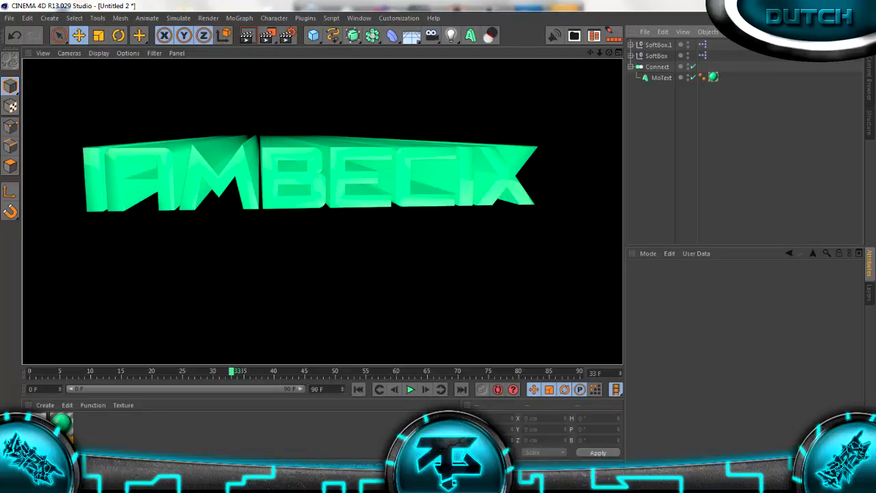
Set the green text material's color brightness to 89% and close its editor
{"action": "double_click", "coordinate": [61, 422]}
{"action": "left_click", "coordinate": [178, 190]}
{"action": "left_click_drag", "start_coordinate": [409, 146], "coordinate": [464, 146]}
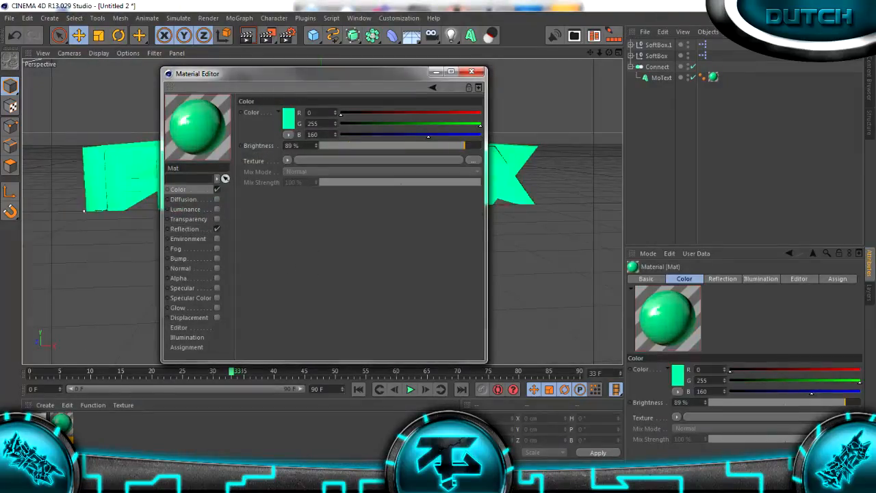
{"action": "left_click", "coordinate": [471, 72]}
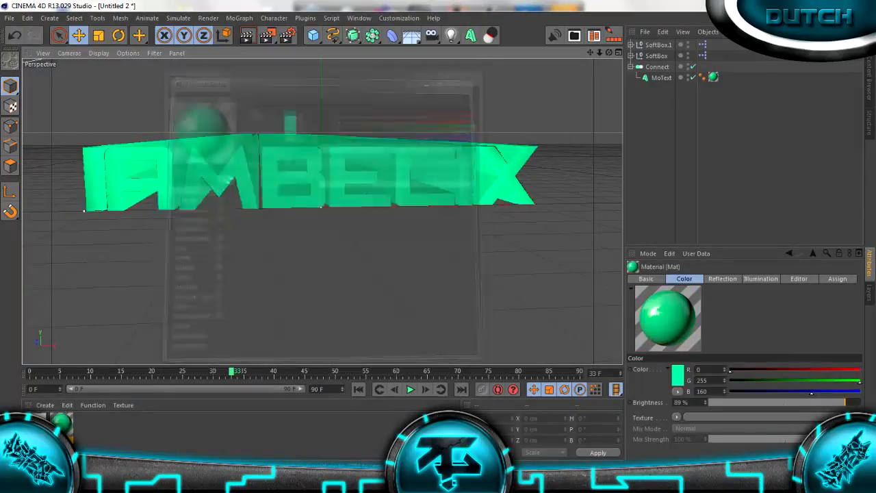
Set the text material's reflection brightness to 77% and render the active view
{"action": "key", "text": "ctrl+r"}
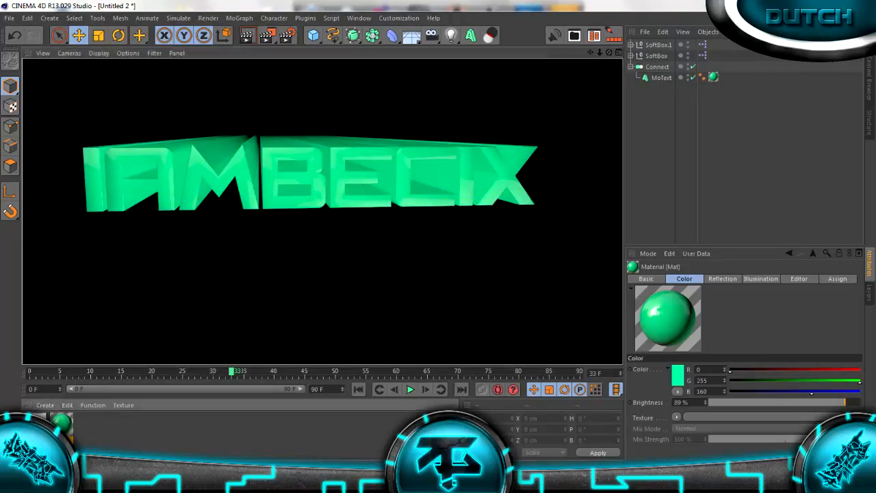
{"action": "double_click", "coordinate": [61, 423]}
{"action": "left_click", "coordinate": [185, 229]}
{"action": "left_click_drag", "start_coordinate": [348, 145], "coordinate": [445, 145]}
{"action": "left_click", "coordinate": [472, 72]}
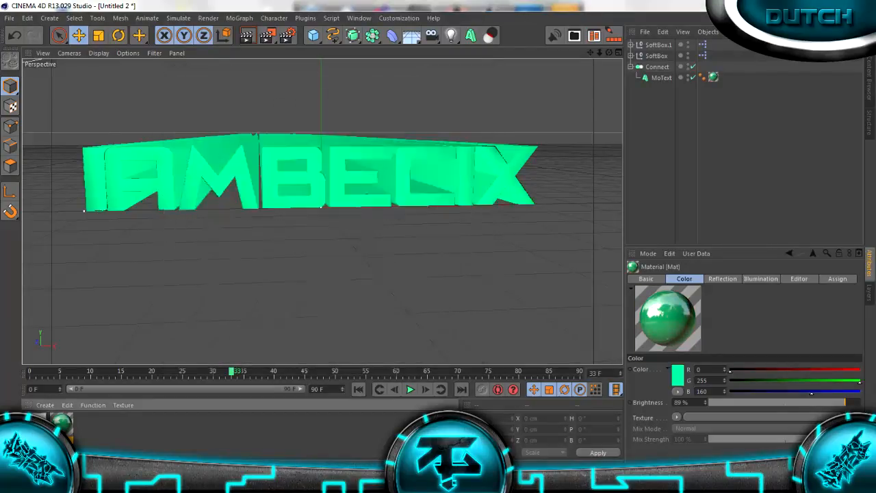
{"action": "left_click", "coordinate": [247, 36]}
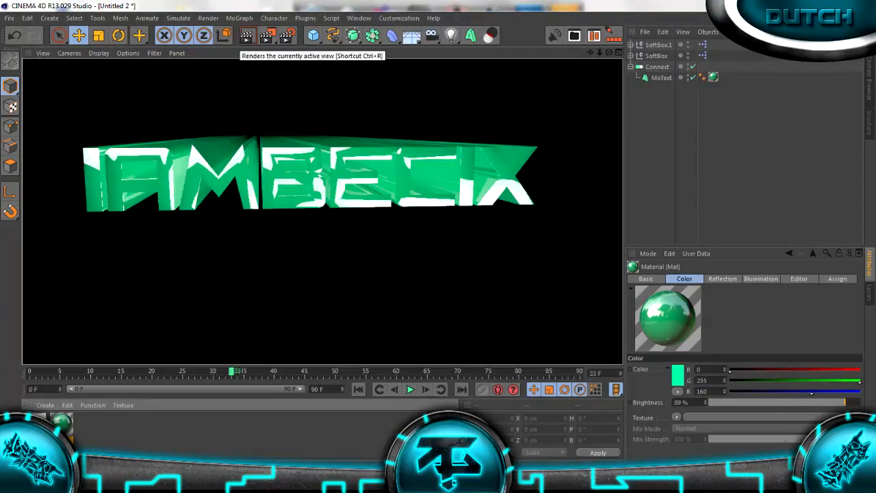
Set the material's reflection brightness to 40% and its mix strength to 35%, and render the active view
{"action": "double_click", "coordinate": [62, 423]}
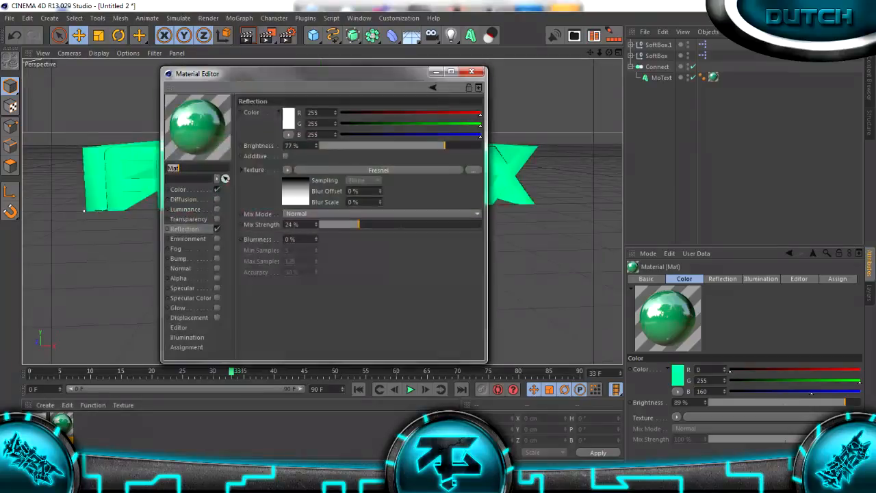
{"action": "left_click_drag", "start_coordinate": [445, 146], "coordinate": [384, 146]}
{"action": "left_click_drag", "start_coordinate": [358, 224], "coordinate": [376, 224]}
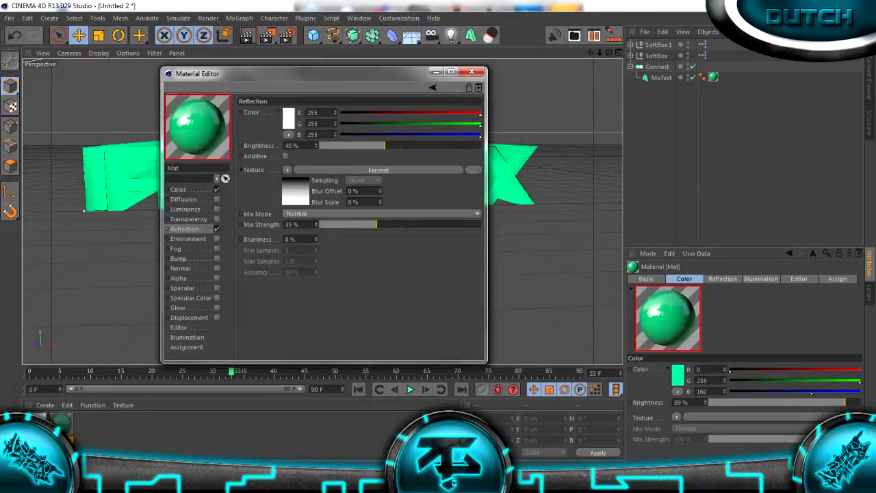
{"action": "key", "text": "ctrl+r"}
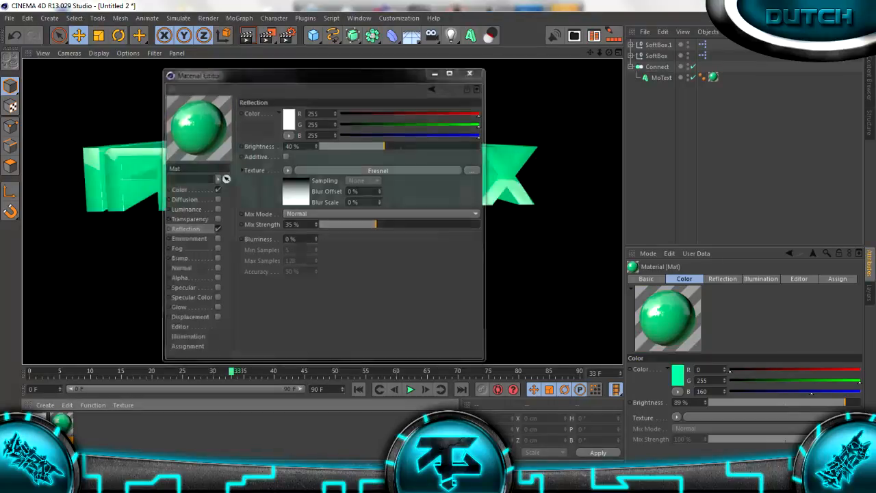
{"action": "left_click", "coordinate": [470, 71]}
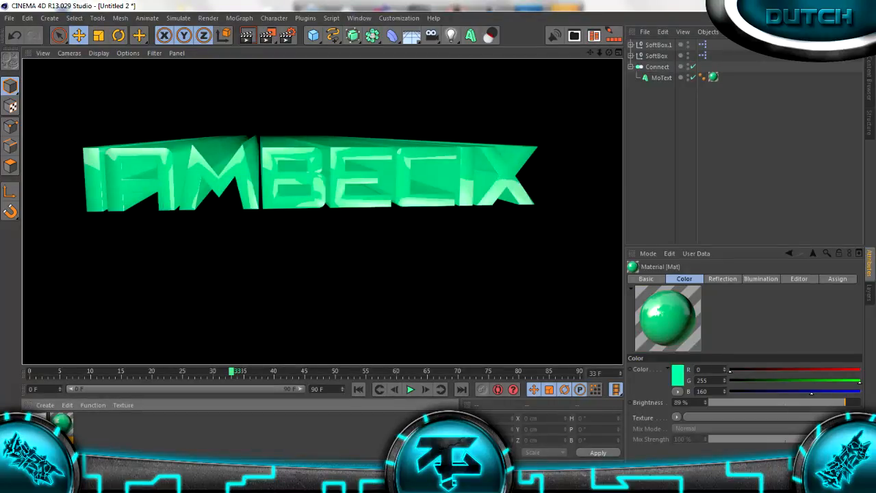
Lower both the reflection brightness and the mix strength of the text material and render the active view
{"action": "double_click", "coordinate": [62, 423]}
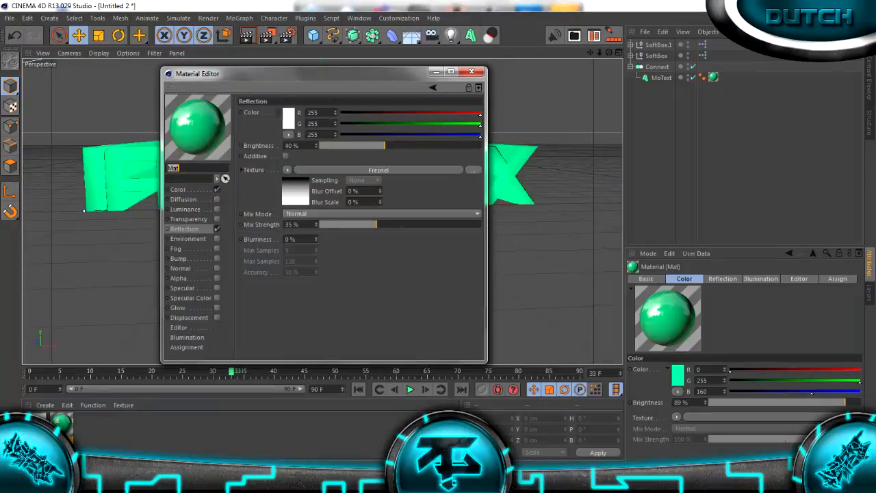
{"action": "left_click_drag", "start_coordinate": [384, 146], "coordinate": [360, 146]}
{"action": "left_click_drag", "start_coordinate": [357, 146], "coordinate": [357, 146]}
{"action": "left_click_drag", "start_coordinate": [376, 225], "coordinate": [356, 225]}
{"action": "left_click", "coordinate": [471, 71]}
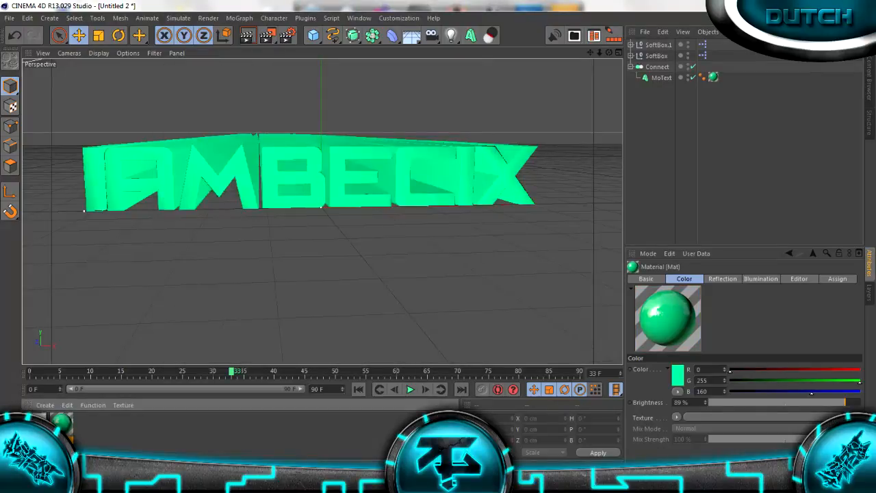
{"action": "key", "text": "ctrl+r"}
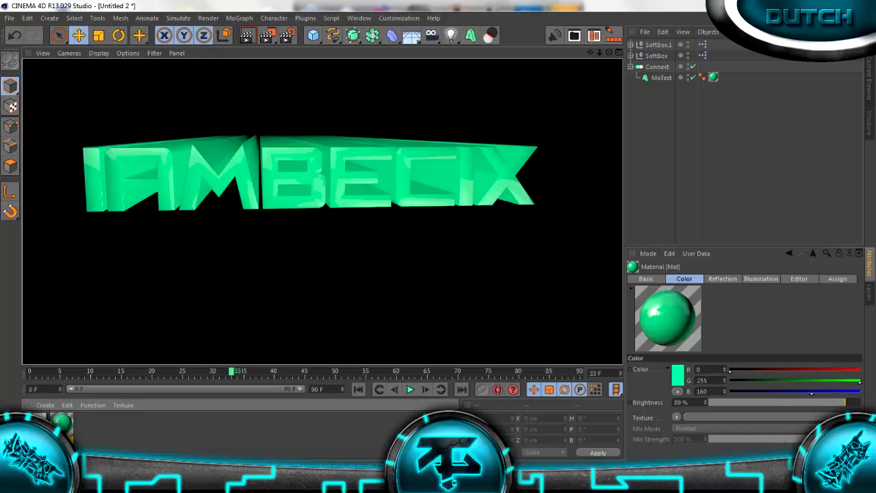
Set the start and end fillet radius of the MoText object to 0 cm and render the active view
{"action": "left_click", "coordinate": [661, 78]}
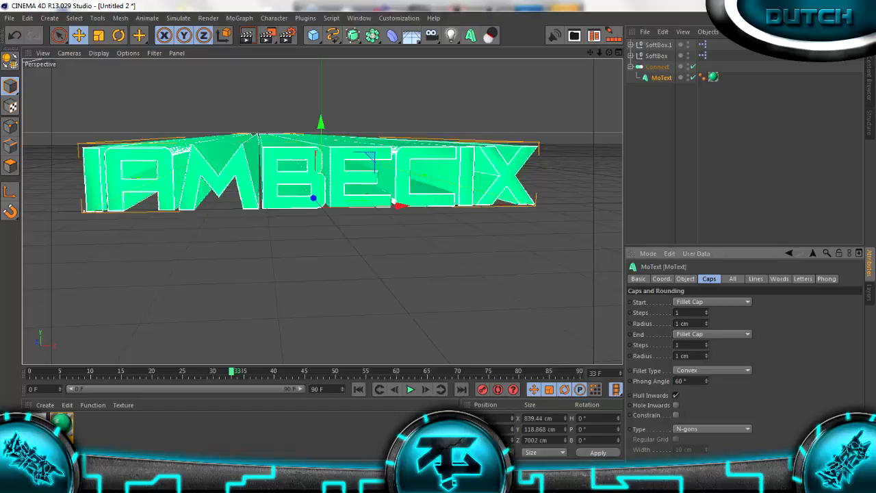
{"action": "left_click", "coordinate": [706, 322]}
{"action": "left_click", "coordinate": [706, 321]}
{"action": "left_click", "coordinate": [707, 322]}
{"action": "left_click", "coordinate": [706, 321]}
{"action": "left_click", "coordinate": [707, 322]}
{"action": "left_click", "coordinate": [706, 325]}
{"action": "left_click", "coordinate": [706, 325]}
{"action": "left_click", "coordinate": [706, 325]}
{"action": "left_click", "coordinate": [706, 325]}
{"action": "left_click", "coordinate": [707, 325]}
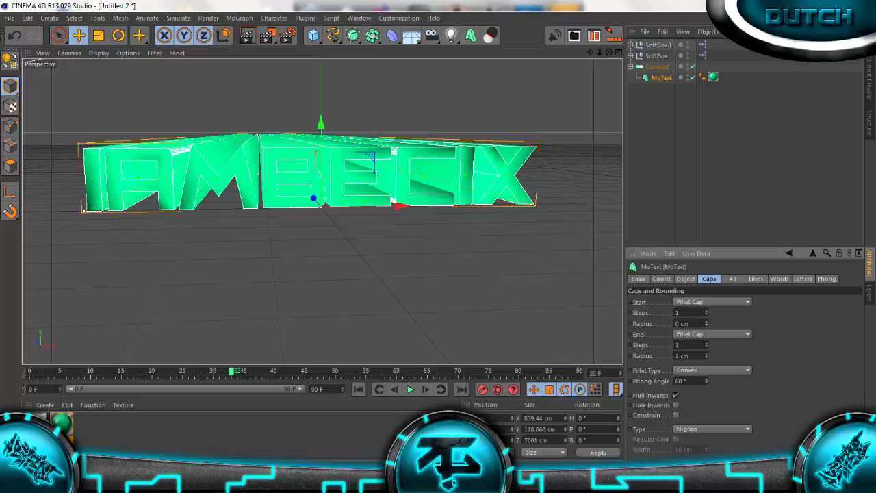
{"action": "left_click", "coordinate": [707, 357]}
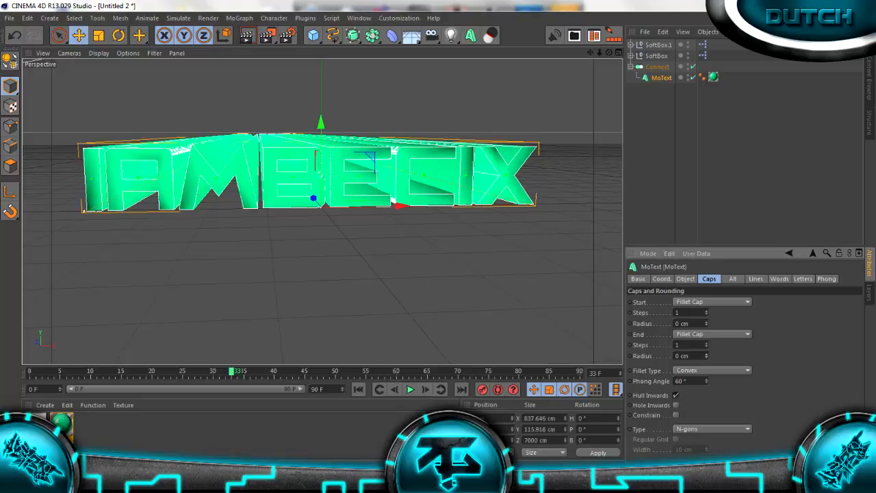
{"action": "left_click", "coordinate": [247, 36]}
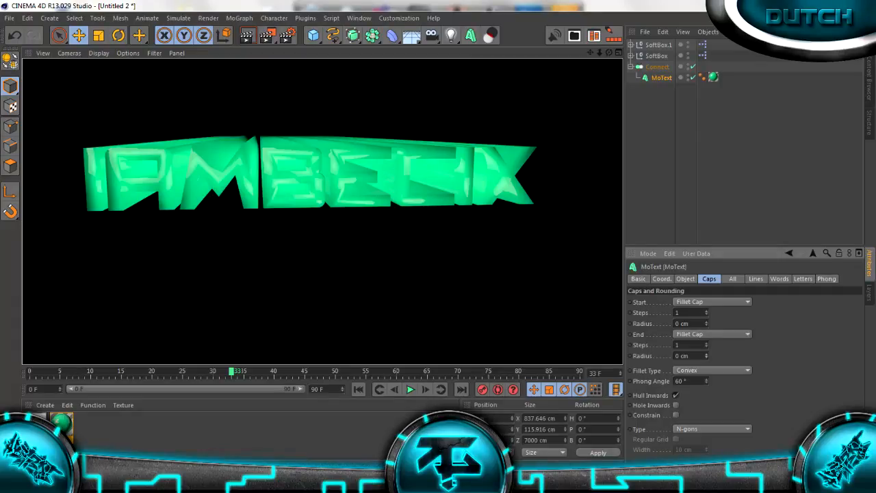
Set the start and end fillet radius of the MoText object to 2 cm and render the active view
{"action": "key", "text": "a"}
{"action": "left_click", "coordinate": [706, 354]}
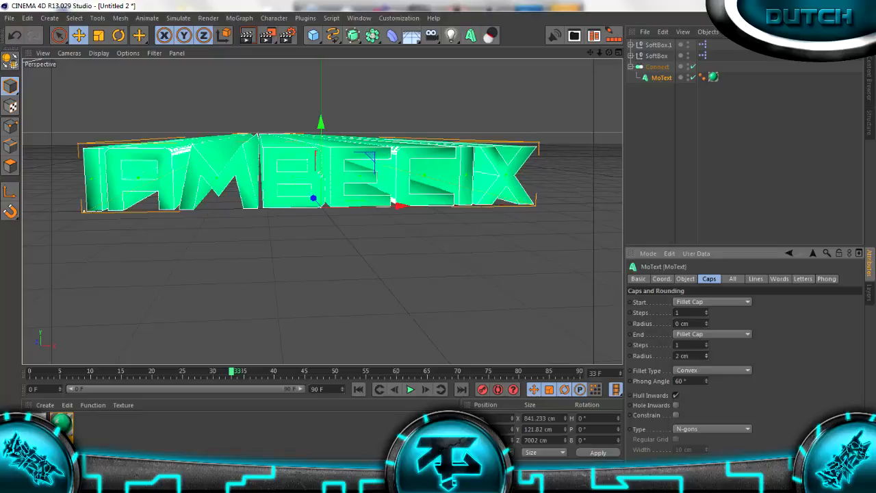
{"action": "double_click", "coordinate": [706, 321]}
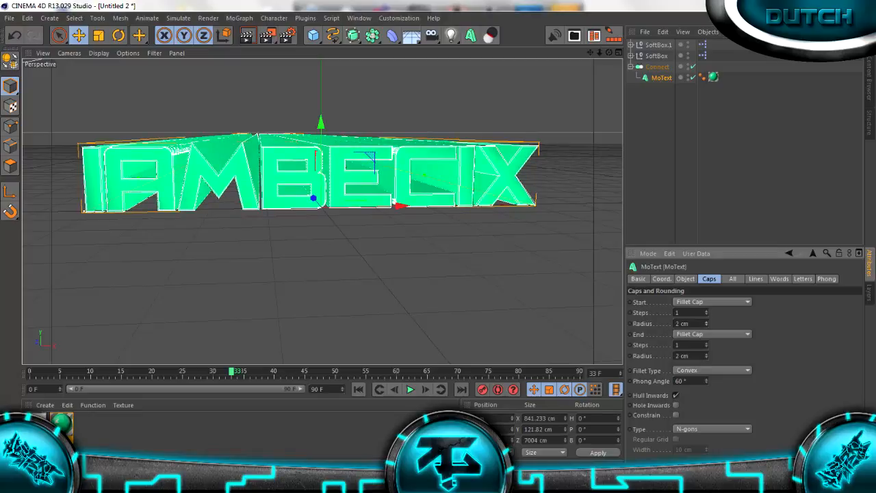
{"action": "left_click", "coordinate": [248, 35]}
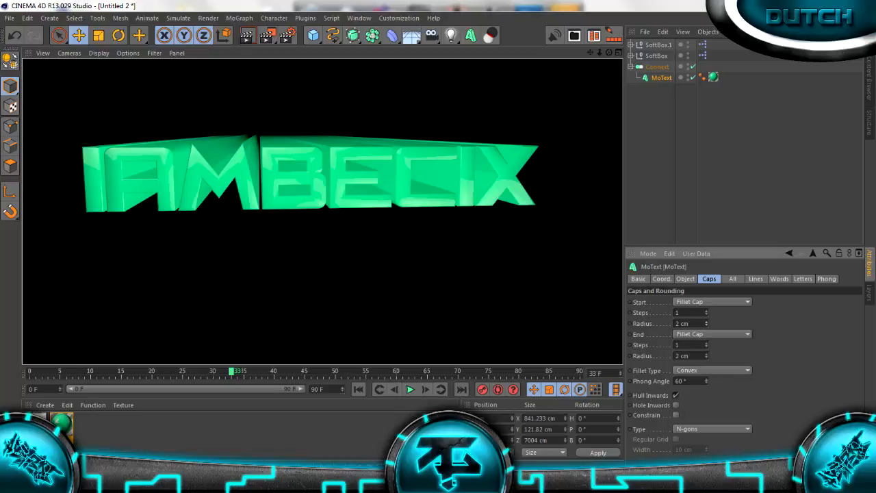
Set the SoftBox light's rotation to X -38.6° and Y 58.8°, and move the timeline to frame 28
{"action": "left_click", "coordinate": [658, 46]}
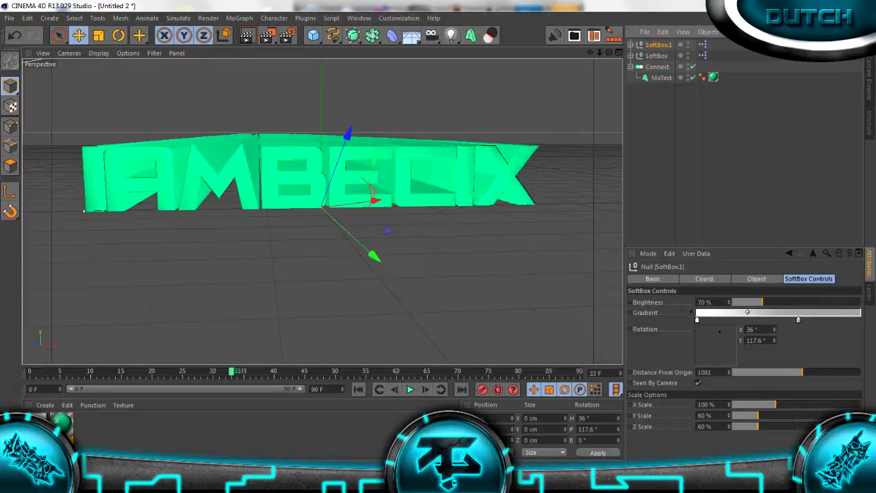
{"action": "scroll", "coordinate": [322, 211], "scroll_direction": "down", "scroll_amount": 8}
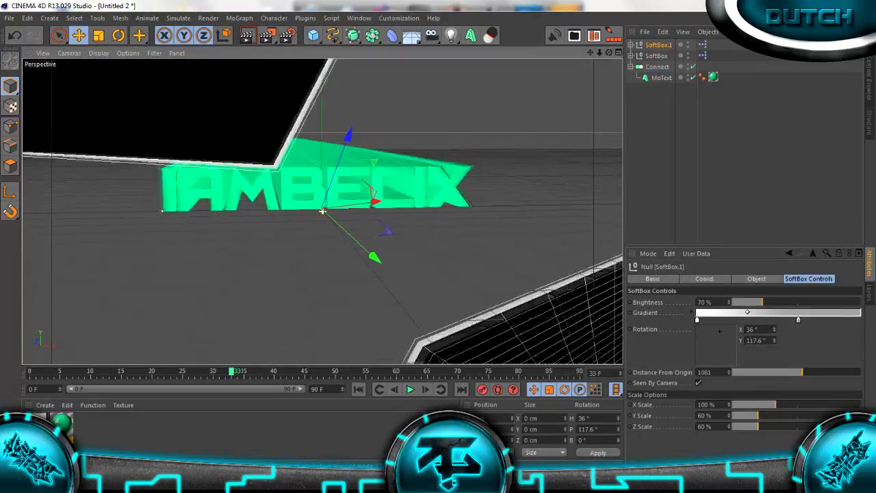
{"action": "scroll", "coordinate": [323, 210], "scroll_direction": "down", "scroll_amount": 3}
{"action": "left_click", "coordinate": [657, 56]}
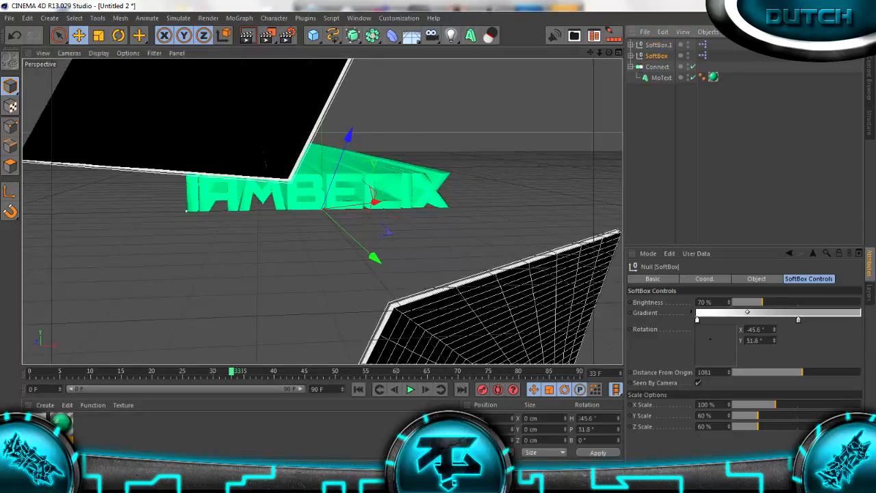
{"action": "scroll", "coordinate": [322, 211], "scroll_direction": "down", "scroll_amount": 3}
{"action": "scroll", "coordinate": [322, 211], "scroll_direction": "up", "scroll_amount": 1}
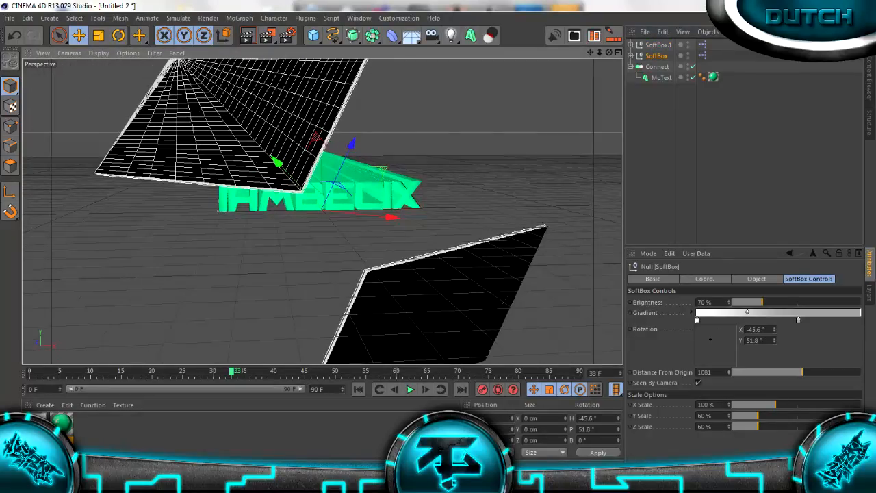
{"action": "left_click_drag", "start_coordinate": [710, 338], "coordinate": [711, 337]}
{"action": "left_click_drag", "start_coordinate": [231, 371], "coordinate": [200, 371]}
Examine the text up close in the perspective view, clear of the softboxes, with nothing selected
{"action": "scroll", "coordinate": [322, 211], "scroll_direction": "up", "scroll_amount": 5}
{"action": "scroll", "coordinate": [317, 208], "scroll_direction": "up", "scroll_amount": 8}
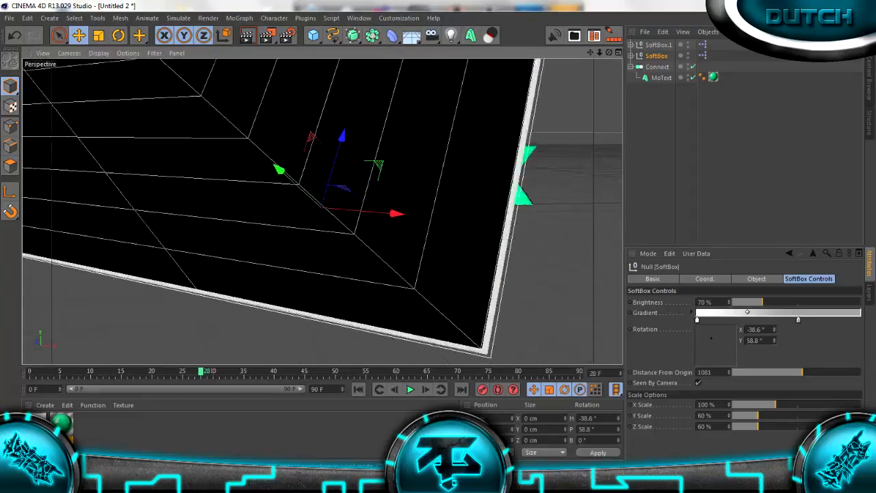
{"action": "scroll", "coordinate": [317, 208], "scroll_direction": "up", "scroll_amount": 2}
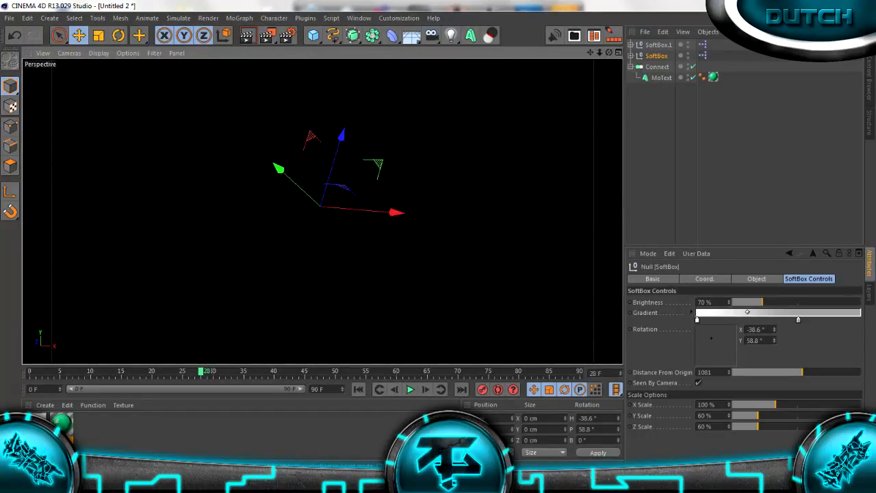
{"action": "scroll", "coordinate": [322, 211], "scroll_direction": "up", "scroll_amount": 4}
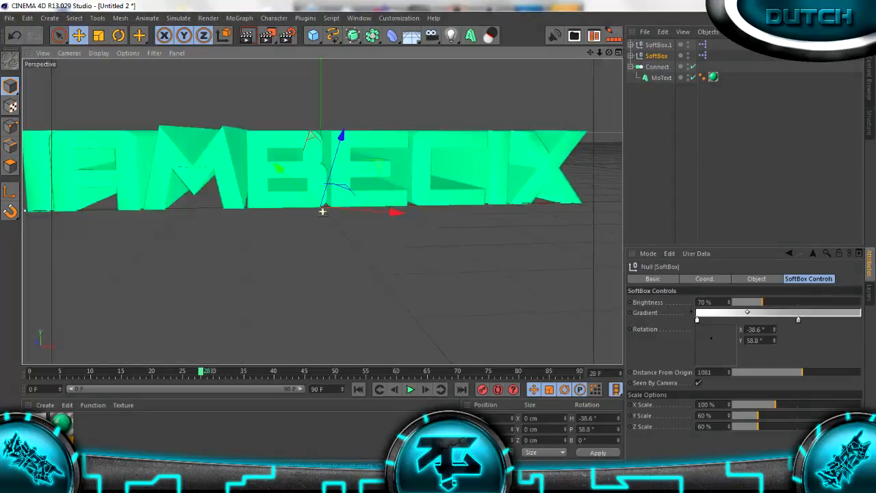
{"action": "scroll", "coordinate": [322, 211], "scroll_direction": "down", "scroll_amount": 2}
{"action": "scroll", "coordinate": [323, 211], "scroll_direction": "up", "scroll_amount": 1}
{"action": "left_click_drag", "start_coordinate": [590, 53], "coordinate": [602, 53]}
{"action": "left_click", "coordinate": [661, 136]}
{"action": "left_click", "coordinate": [600, 52]}
{"action": "scroll", "coordinate": [520, 164], "scroll_direction": "down", "scroll_amount": 2}
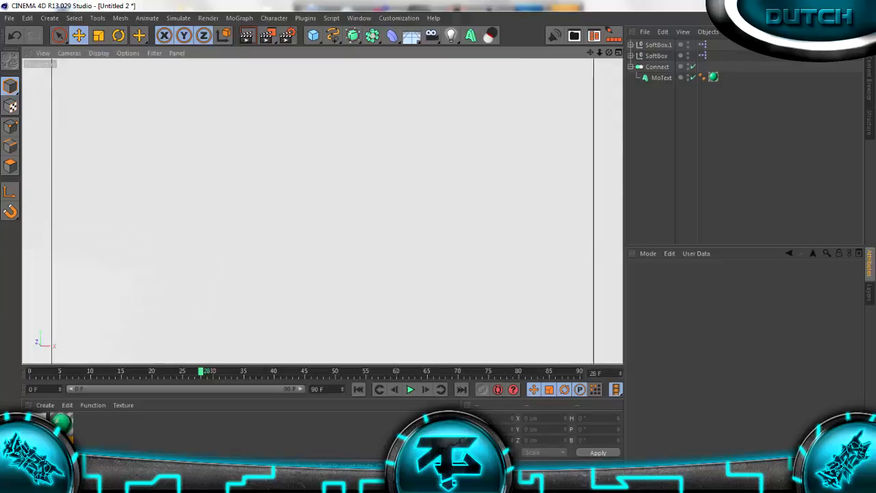
{"action": "scroll", "coordinate": [322, 211], "scroll_direction": "up", "scroll_amount": 2}
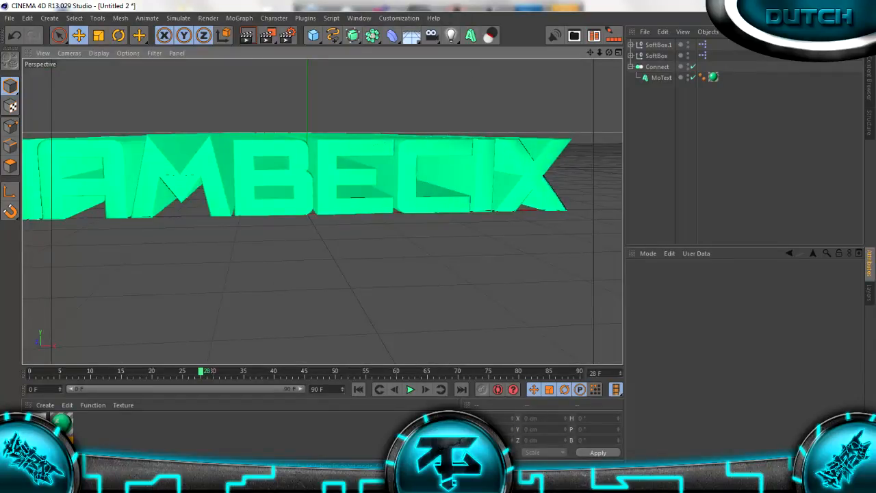
Add a camera to the scene and look through it
{"action": "left_click", "coordinate": [451, 36]}
{"action": "left_click", "coordinate": [432, 36]}
{"action": "left_click", "coordinate": [473, 52]}
{"action": "scroll", "coordinate": [323, 211], "scroll_direction": "down", "scroll_amount": 3}
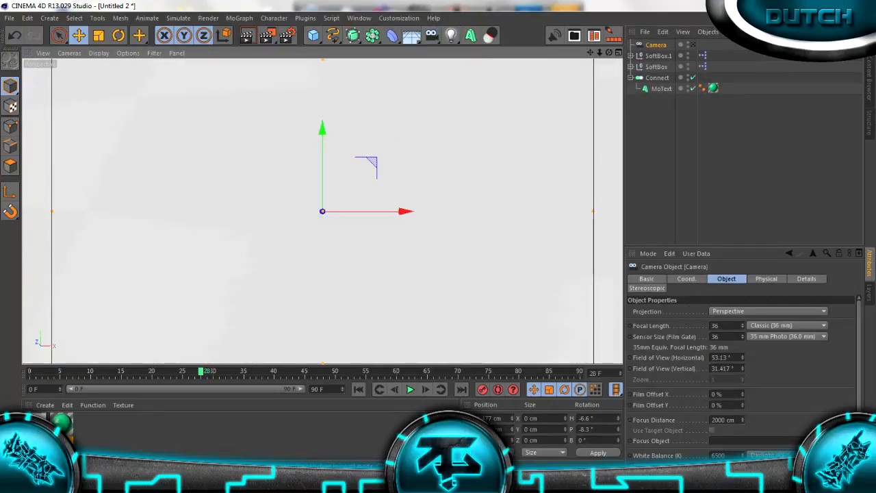
{"action": "left_click", "coordinate": [693, 45]}
Reposition the camera to a low angle with heading 11.7° and pitch 10.9°, framing the whole text, and render the view
{"action": "scroll", "coordinate": [322, 211], "scroll_direction": "down", "scroll_amount": 5}
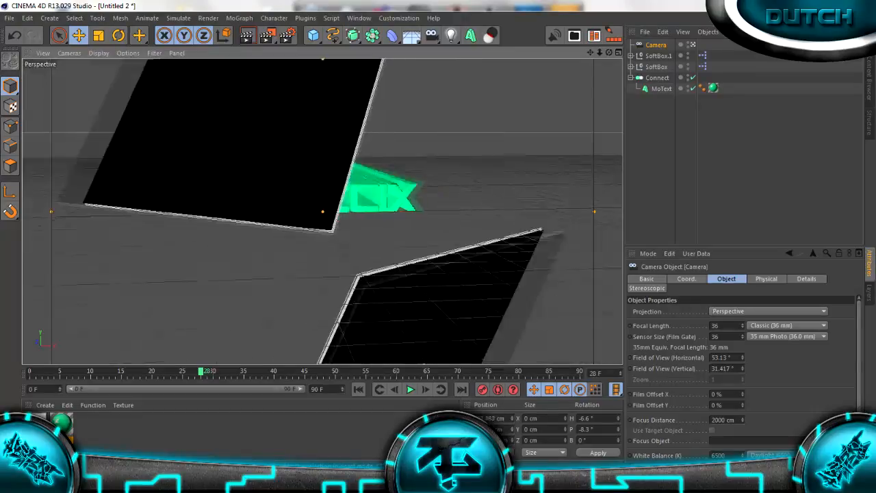
{"action": "scroll", "coordinate": [322, 211], "scroll_direction": "up", "scroll_amount": 2}
{"action": "scroll", "coordinate": [322, 210], "scroll_direction": "up", "scroll_amount": 4}
{"action": "scroll", "coordinate": [322, 211], "scroll_direction": "down", "scroll_amount": 4}
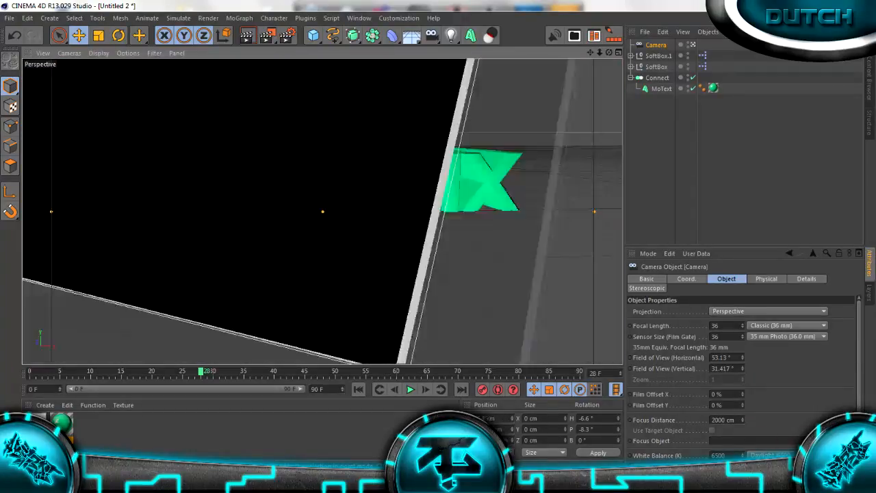
{"action": "scroll", "coordinate": [322, 211], "scroll_direction": "up", "scroll_amount": 1}
{"action": "left_click_drag", "start_coordinate": [609, 52], "coordinate": [568, 60]}
{"action": "left_click_drag", "start_coordinate": [600, 52], "coordinate": [590, 55]}
{"action": "left_click_drag", "start_coordinate": [590, 52], "coordinate": [510, 54]}
{"action": "left_click_drag", "start_coordinate": [610, 53], "coordinate": [684, 96]}
{"action": "left_click_drag", "start_coordinate": [590, 53], "coordinate": [568, 11]}
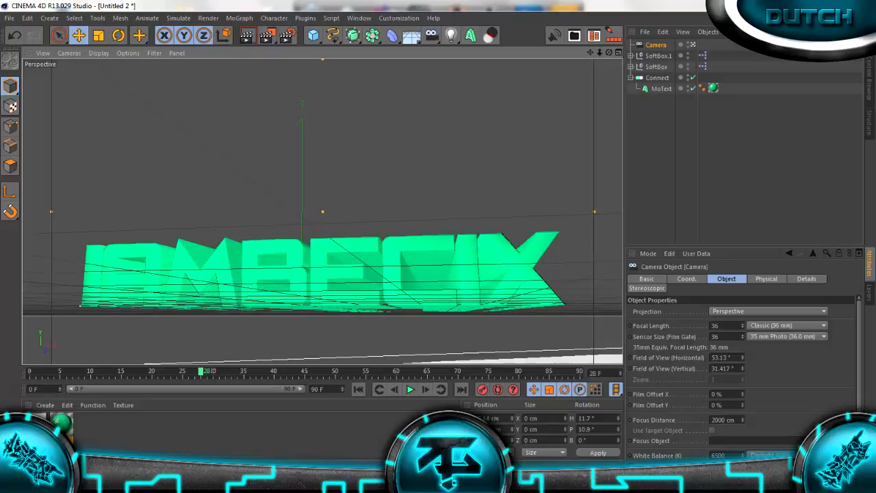
{"action": "left_click", "coordinate": [246, 35]}
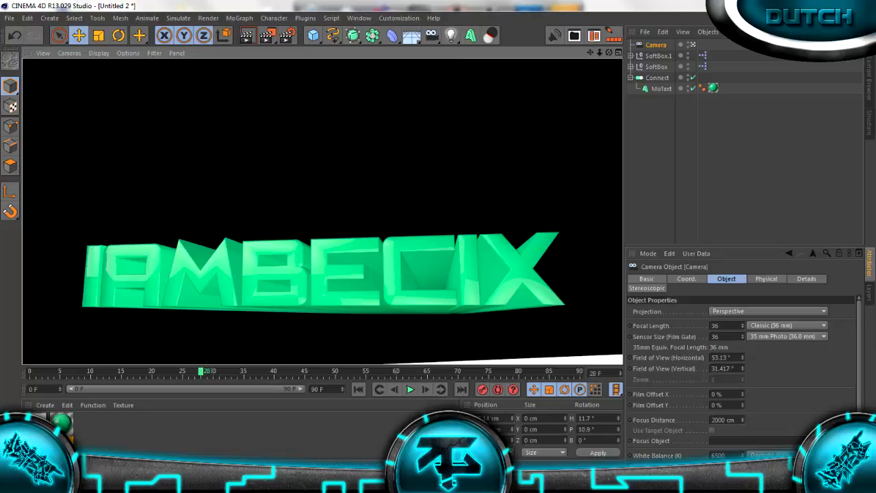
Set the start and end fillet radius of the MoText object to 1 cm and render the camera view
{"action": "left_click", "coordinate": [662, 89]}
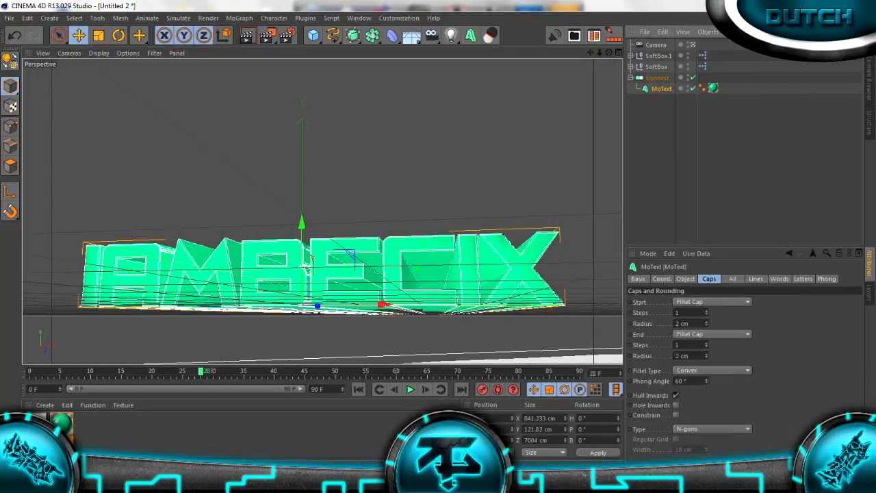
{"action": "left_click", "coordinate": [706, 325]}
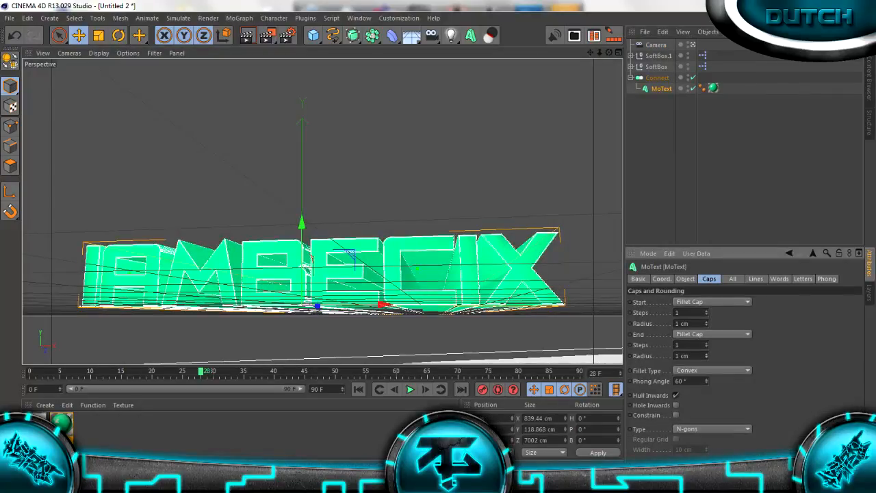
{"action": "left_click", "coordinate": [247, 36]}
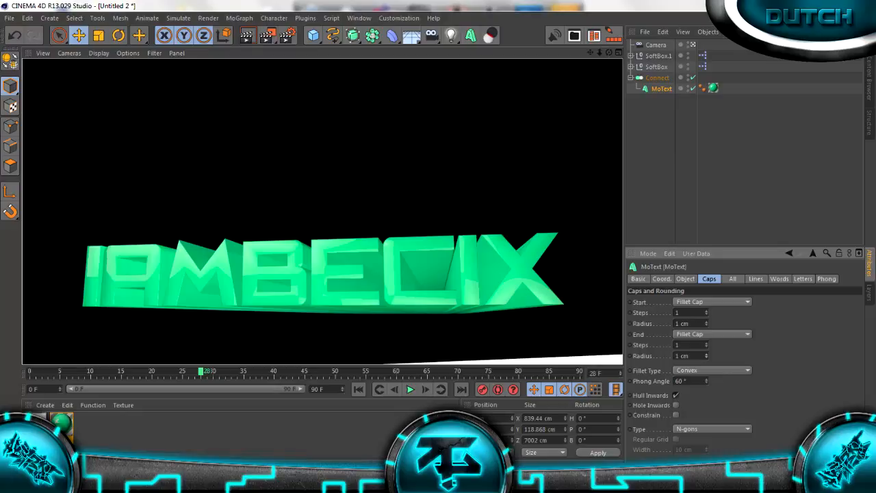
Rotate SoftBox.1 around the text to X 69.6° and Y 112.8°
{"action": "left_click", "coordinate": [658, 57]}
{"action": "scroll", "coordinate": [323, 211], "scroll_direction": "down", "scroll_amount": 5}
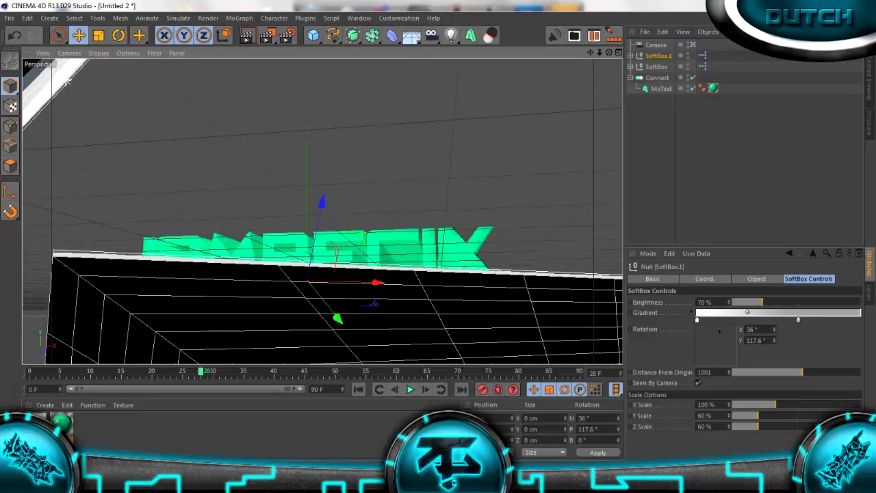
{"action": "left_click_drag", "start_coordinate": [609, 52], "coordinate": [537, 27]}
{"action": "scroll", "coordinate": [323, 212], "scroll_direction": "down", "scroll_amount": 6}
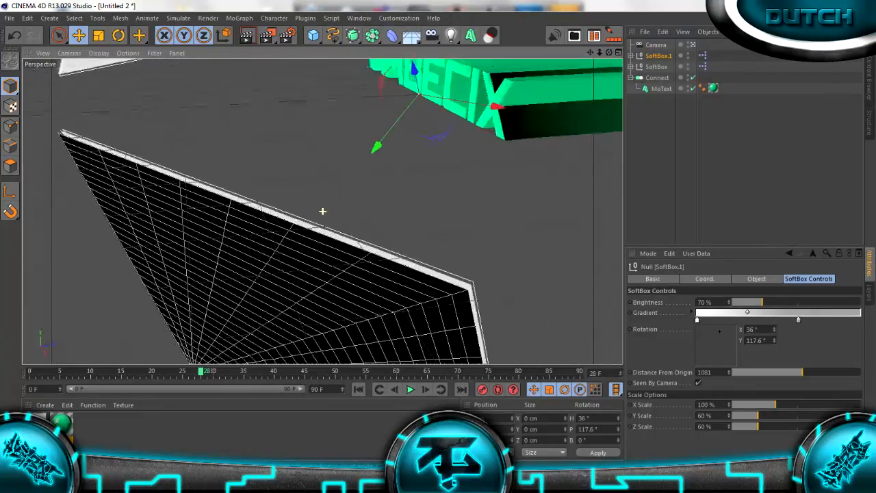
{"action": "scroll", "coordinate": [322, 212], "scroll_direction": "down", "scroll_amount": 2}
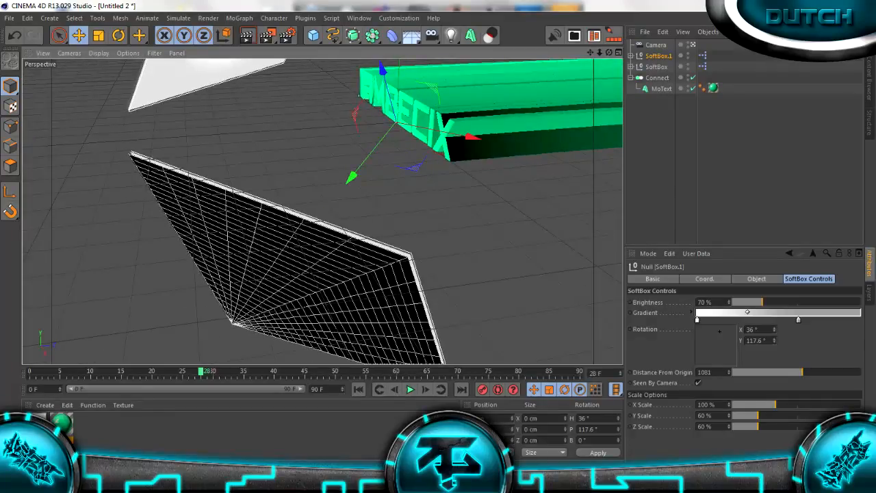
{"action": "left_click_drag", "start_coordinate": [719, 331], "coordinate": [723, 331]}
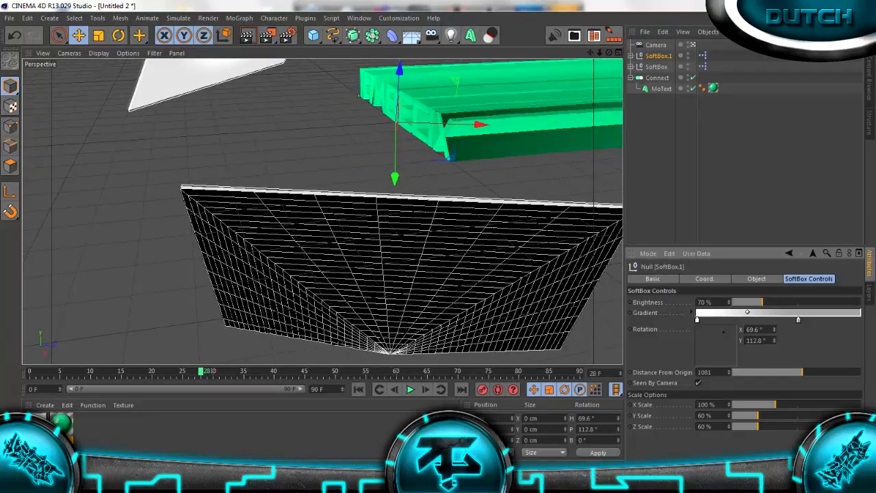
{"action": "left_click_drag", "start_coordinate": [609, 52], "coordinate": [674, 41]}
{"action": "left_click_drag", "start_coordinate": [590, 53], "coordinate": [677, 101]}
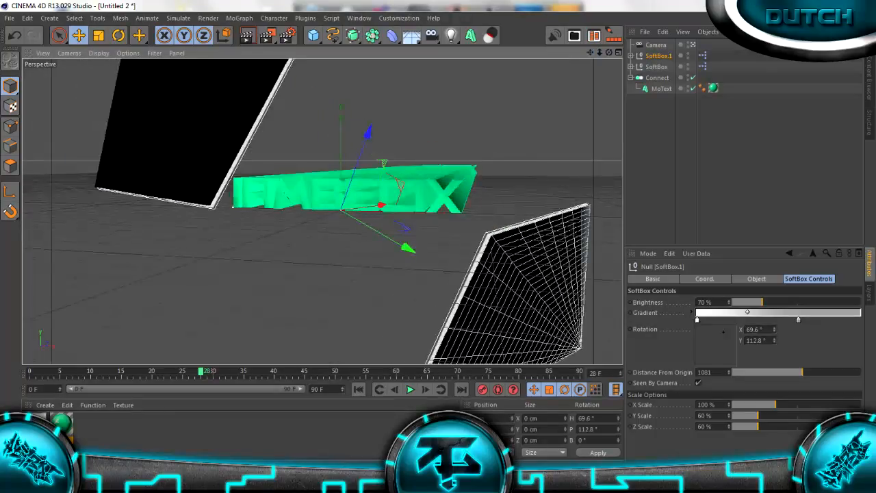
Test-render the softbox lighting on the text, first with both softboxes in view and again closer to the text, with nothing selected
{"action": "left_click", "coordinate": [247, 35]}
{"action": "left_click", "coordinate": [323, 212]}
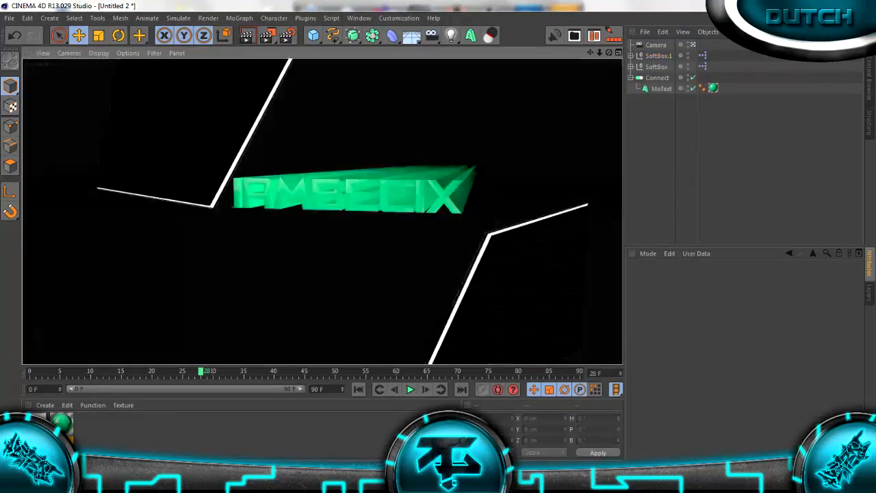
{"action": "scroll", "coordinate": [323, 212], "scroll_direction": "up", "scroll_amount": 5}
{"action": "scroll", "coordinate": [322, 211], "scroll_direction": "down", "scroll_amount": 2}
{"action": "scroll", "coordinate": [322, 211], "scroll_direction": "up", "scroll_amount": 1}
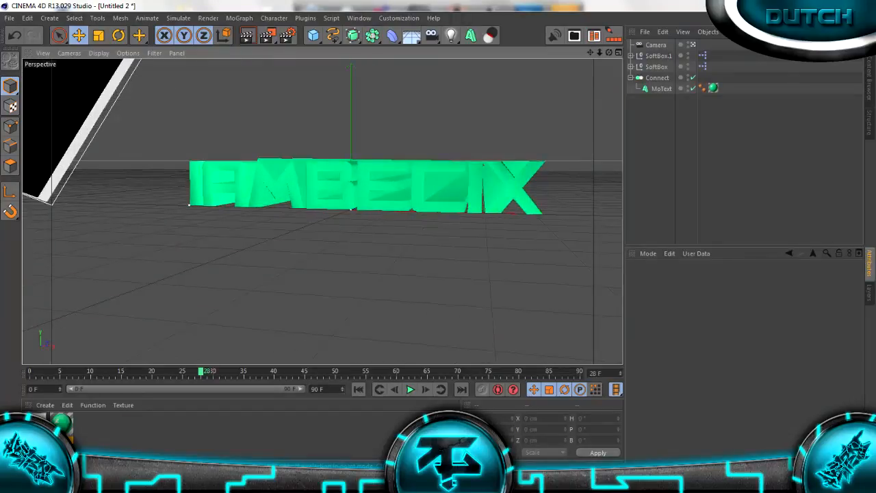
{"action": "left_click", "coordinate": [247, 35]}
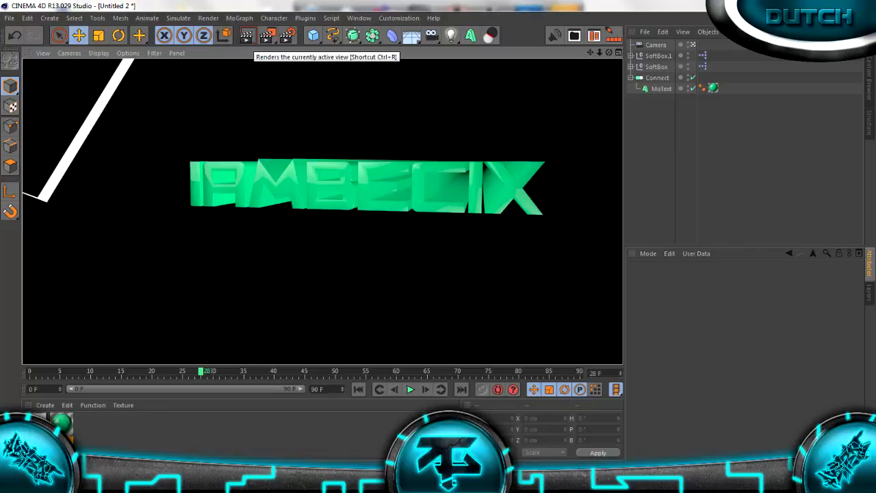
{"action": "left_click", "coordinate": [323, 211]}
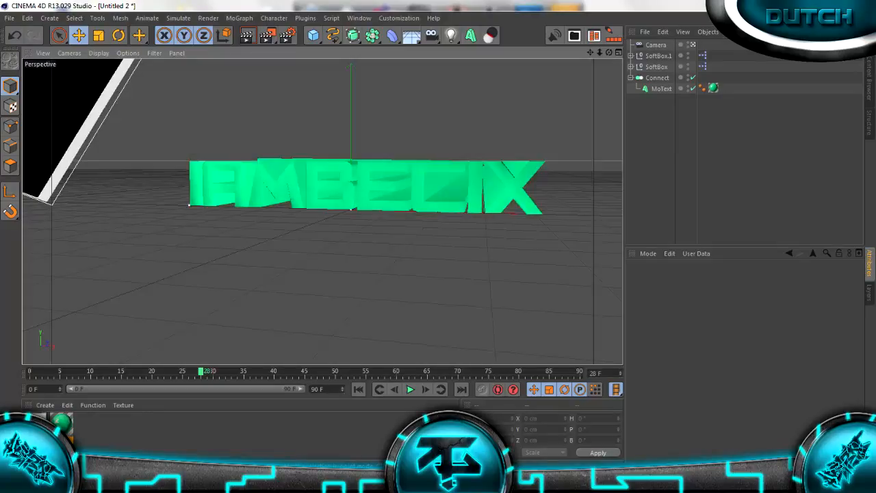
Add the Cone Bulb from the Dutch Studio Lightkit presets to the scene
{"action": "scroll", "coordinate": [322, 212], "scroll_direction": "up", "scroll_amount": 3}
{"action": "scroll", "coordinate": [322, 211], "scroll_direction": "down", "scroll_amount": 2}
{"action": "key", "text": "shift+F8"}
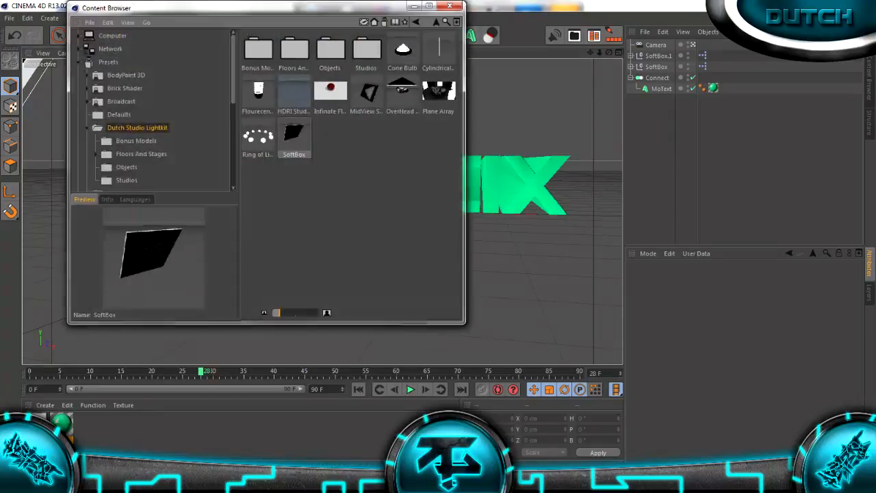
{"action": "double_click", "coordinate": [367, 93]}
{"action": "left_click", "coordinate": [402, 50]}
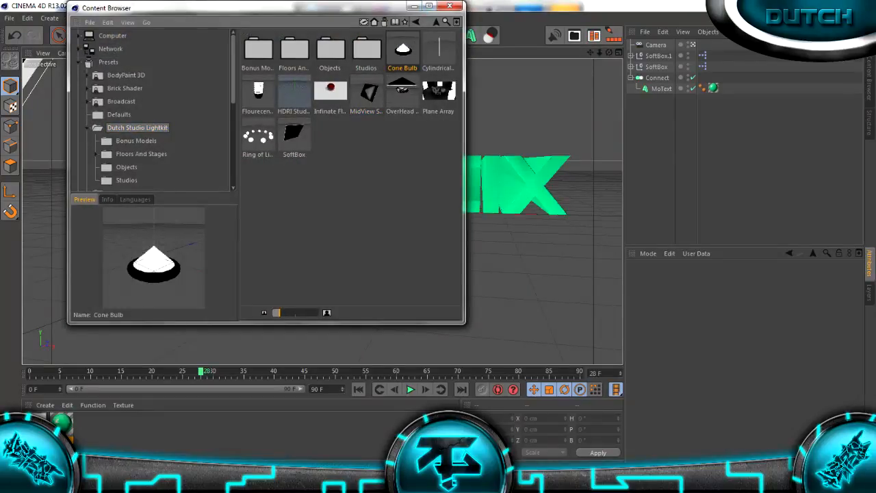
{"action": "left_click", "coordinate": [450, 6]}
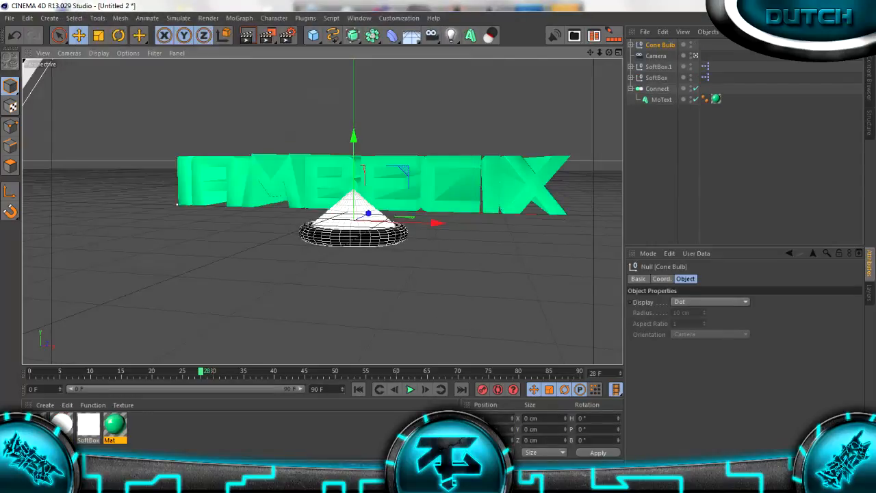
Move the Cone Bulb in front of and below the text, render the view, and clear the selection
{"action": "left_click_drag", "start_coordinate": [367, 214], "coordinate": [295, 245]}
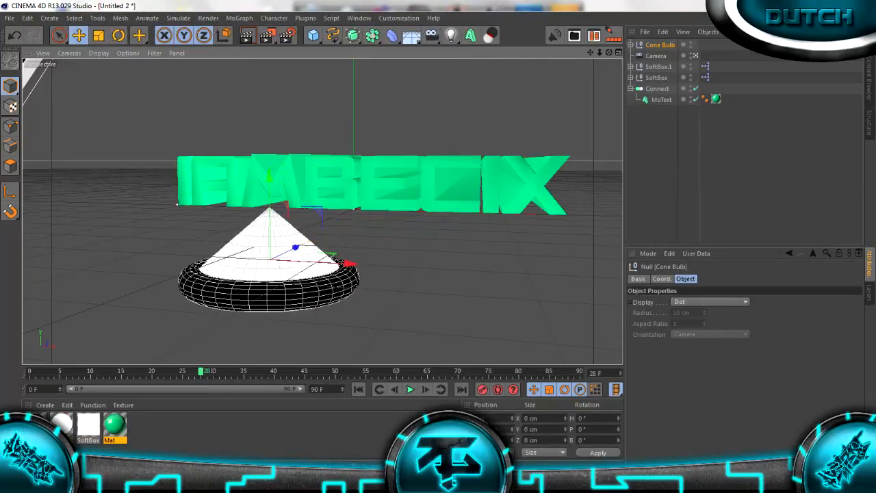
{"action": "left_click_drag", "start_coordinate": [270, 176], "coordinate": [270, 208]}
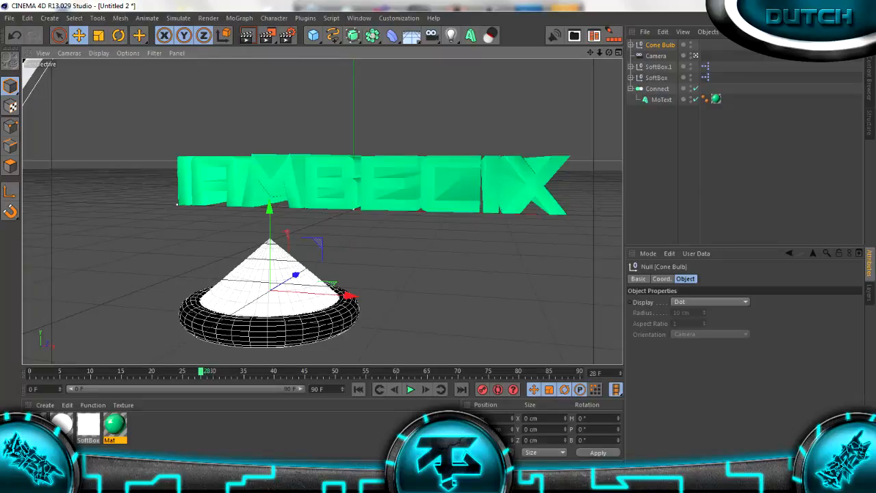
{"action": "left_click", "coordinate": [247, 35]}
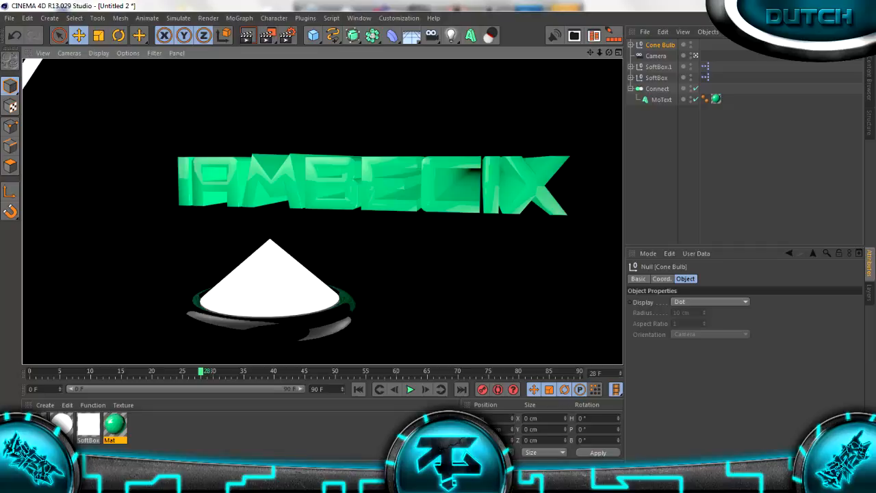
{"action": "left_click", "coordinate": [705, 165]}
Delete the Cone Bulb and both softboxes from the scene
{"action": "left_click", "coordinate": [658, 67]}
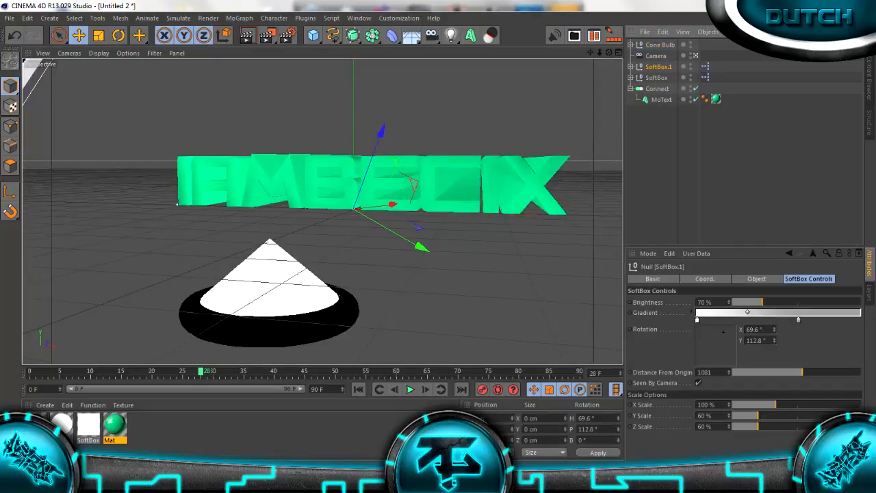
{"action": "left_click", "coordinate": [657, 78]}
{"action": "left_click", "coordinate": [659, 67], "text": "ctrl"}
{"action": "left_click", "coordinate": [660, 46], "text": "ctrl"}
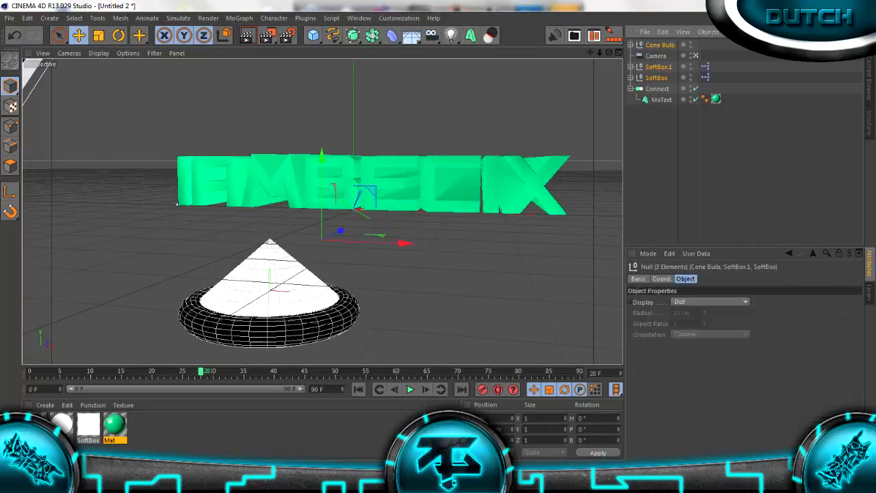
{"action": "key", "text": "Delete"}
Load the Frontal Softbox Studio preset from the Dutch Studio Lightkit studios into the scene
{"action": "key", "text": "shift+F8"}
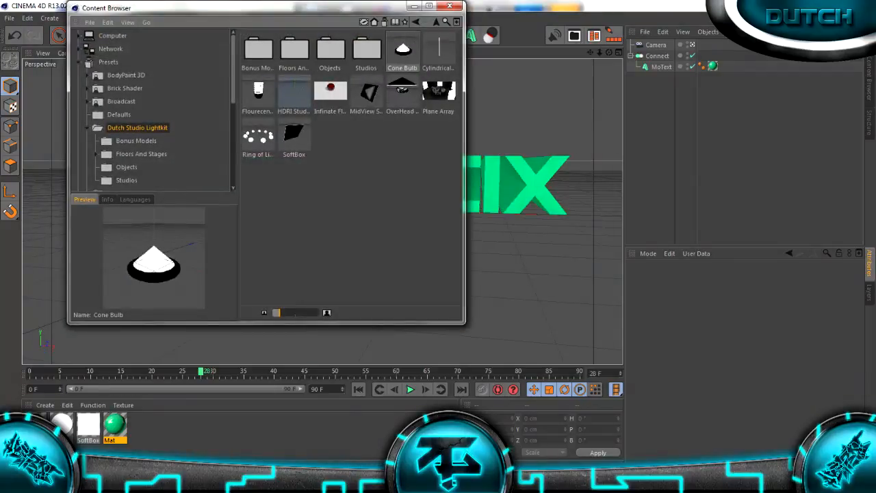
{"action": "double_click", "coordinate": [366, 51]}
{"action": "double_click", "coordinate": [258, 92]}
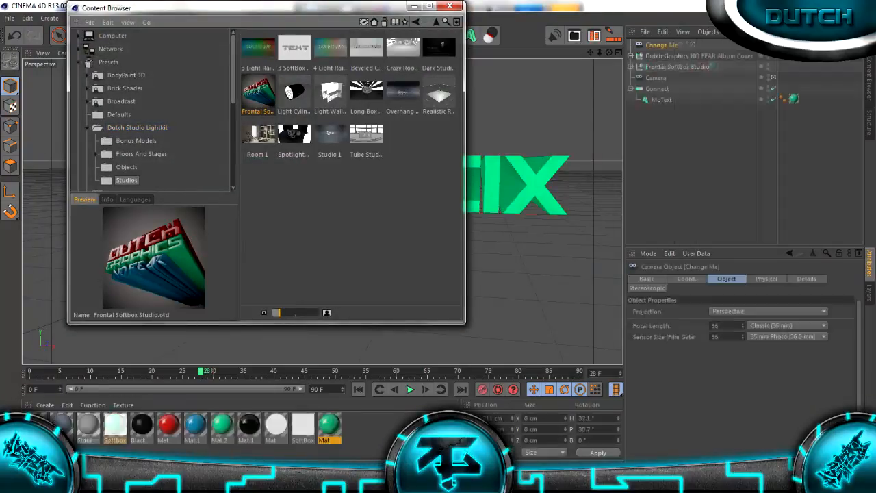
{"action": "left_click", "coordinate": [449, 7]}
Delete the preset's Dutch Graphics NO FEAR Album Cover object and its Change Me camera, keeping the Frontal Softbox Studio
{"action": "left_click", "coordinate": [677, 67]}
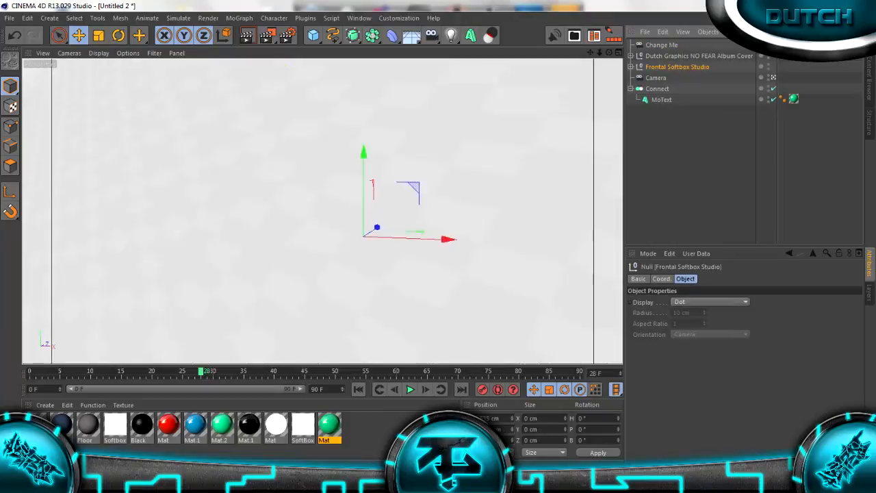
{"action": "left_click", "coordinate": [699, 56]}
{"action": "key", "text": "Delete"}
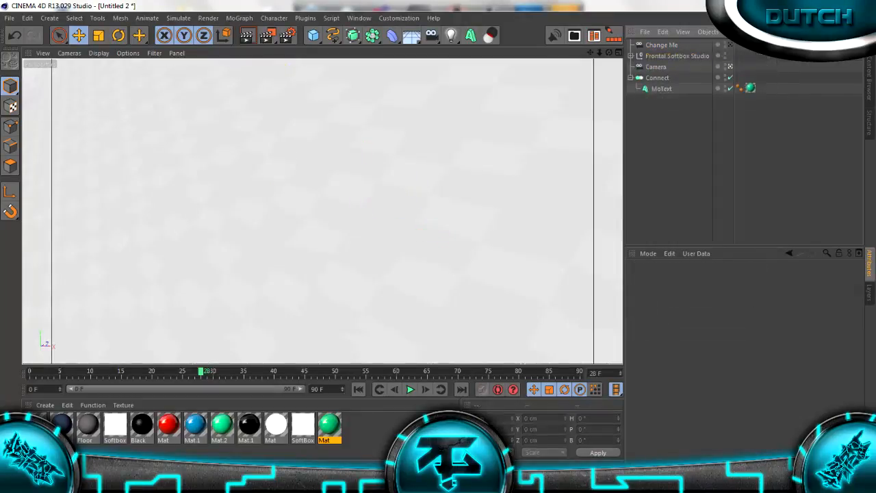
{"action": "left_click", "coordinate": [662, 45]}
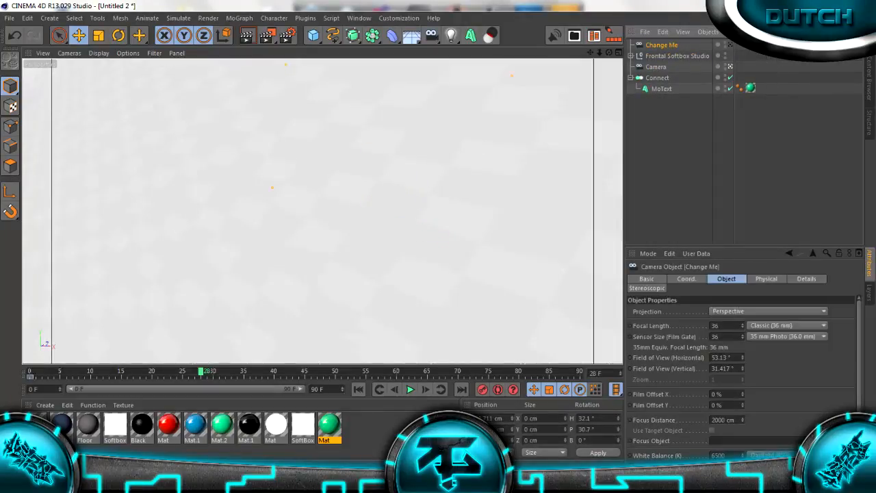
{"action": "key", "text": "Delete"}
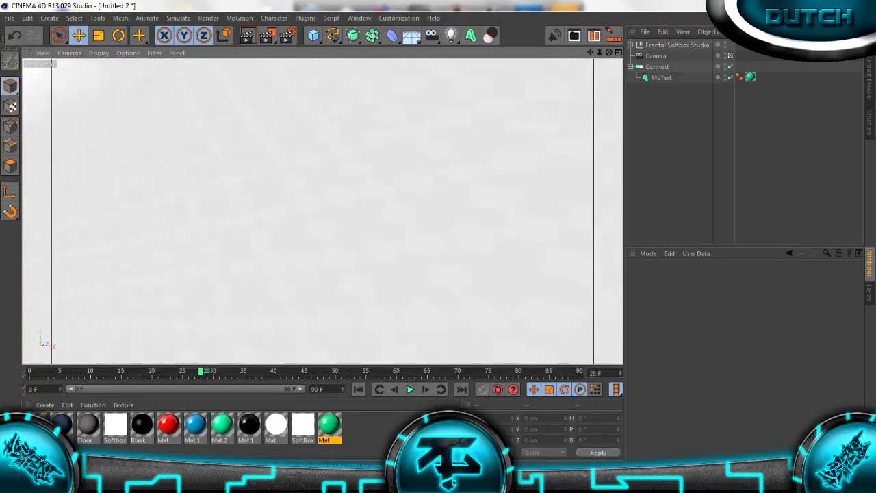
Frame the text at an angle inside the softbox studio, clear of the softboxes, and render the view
{"action": "scroll", "coordinate": [323, 211], "scroll_direction": "down", "scroll_amount": 3}
{"action": "scroll", "coordinate": [322, 211], "scroll_direction": "up", "scroll_amount": 1}
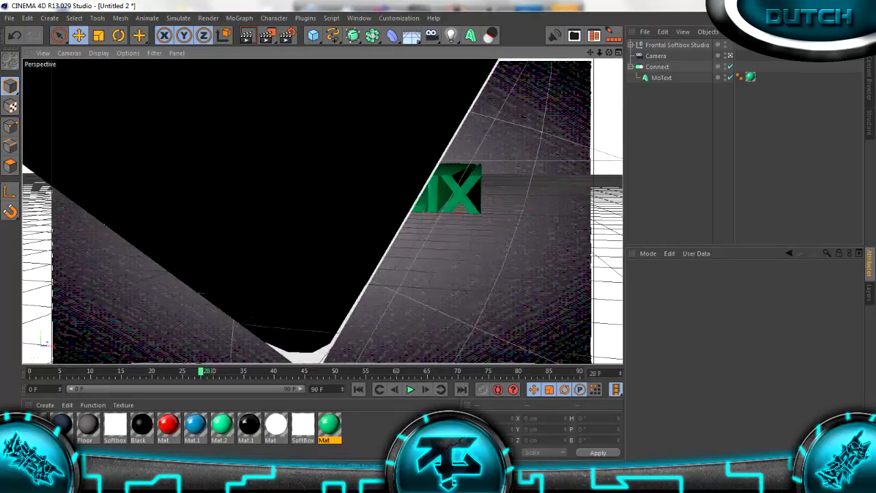
{"action": "left_click_drag", "start_coordinate": [608, 53], "coordinate": [638, 49]}
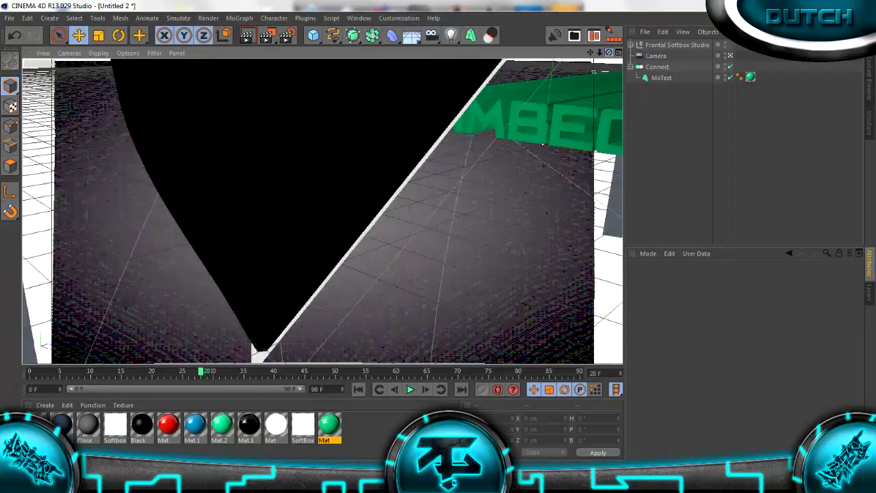
{"action": "scroll", "coordinate": [323, 211], "scroll_direction": "down", "scroll_amount": 3}
{"action": "scroll", "coordinate": [323, 211], "scroll_direction": "down", "scroll_amount": 3}
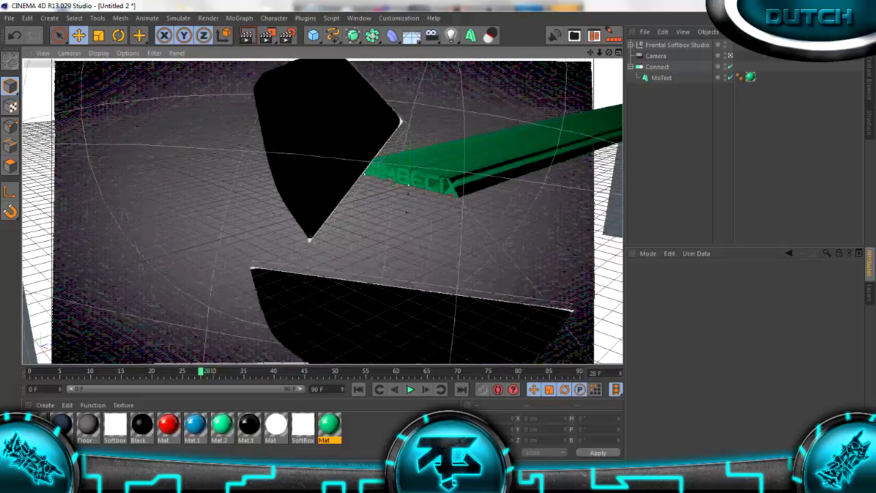
{"action": "scroll", "coordinate": [322, 210], "scroll_direction": "up", "scroll_amount": 4}
{"action": "scroll", "coordinate": [322, 210], "scroll_direction": "up", "scroll_amount": 4}
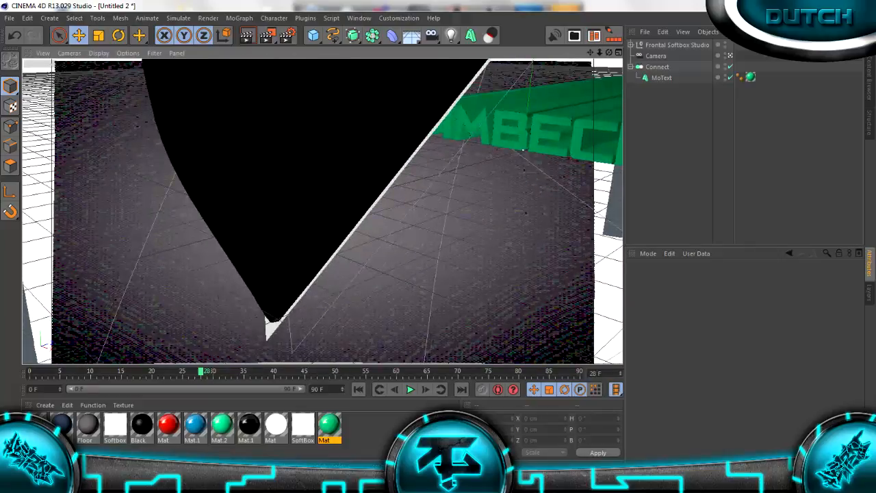
{"action": "left_click_drag", "start_coordinate": [322, 211], "coordinate": [240, 228], "text": "alt"}
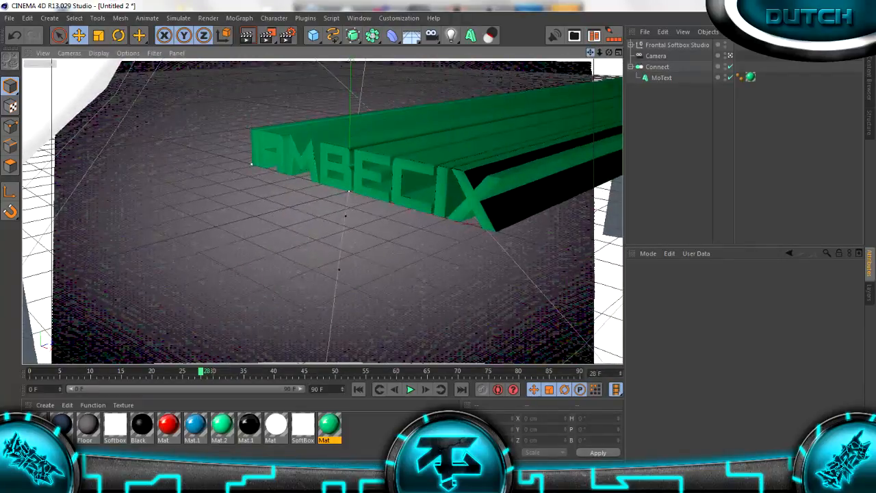
{"action": "scroll", "coordinate": [322, 211], "scroll_direction": "up", "scroll_amount": 3}
{"action": "scroll", "coordinate": [323, 211], "scroll_direction": "down", "scroll_amount": 3}
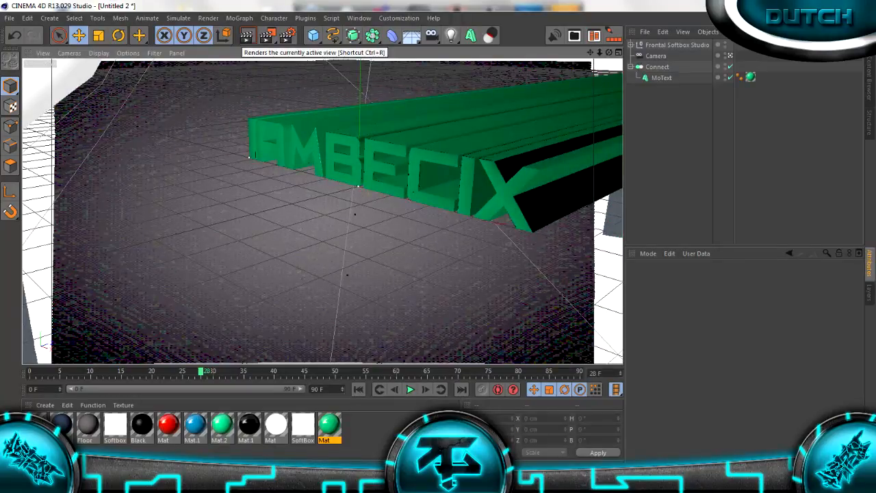
{"action": "left_click", "coordinate": [246, 35]}
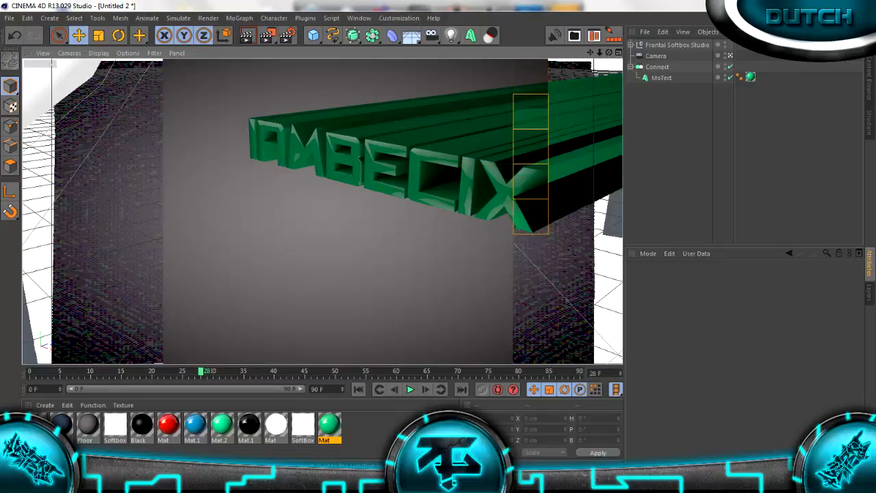
Delete the Frontal Softbox Studio from the scene
{"action": "left_click", "coordinate": [658, 67]}
{"action": "left_click", "coordinate": [677, 45]}
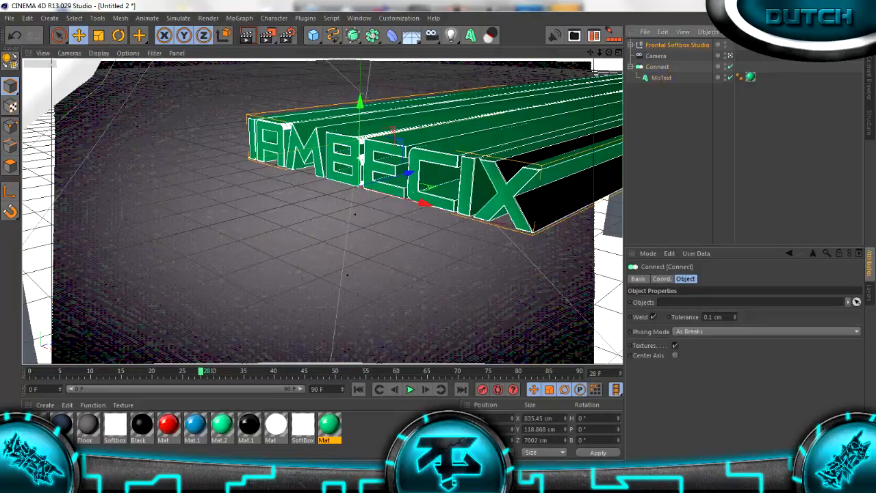
{"action": "key", "text": "Delete"}
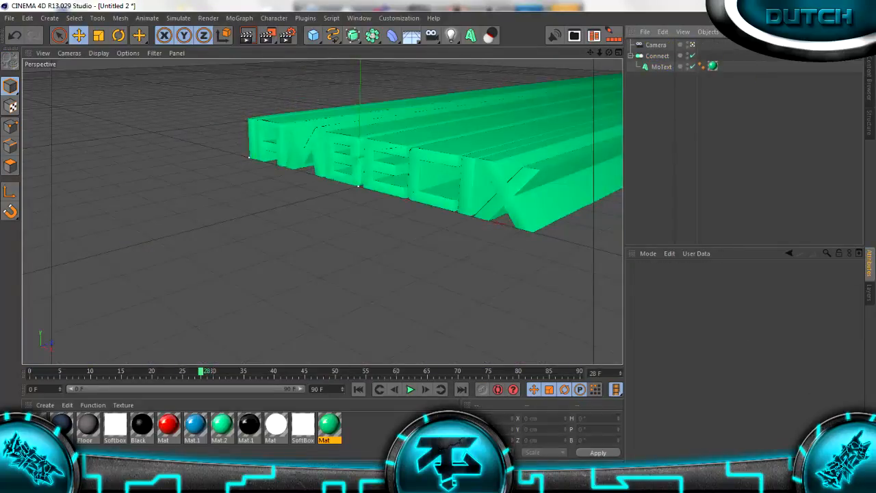
Review the Global Illumination and Save entries and the available effects in the render settings without changing them
{"action": "key", "text": "ctrl+b"}
{"action": "left_click", "coordinate": [109, 103]}
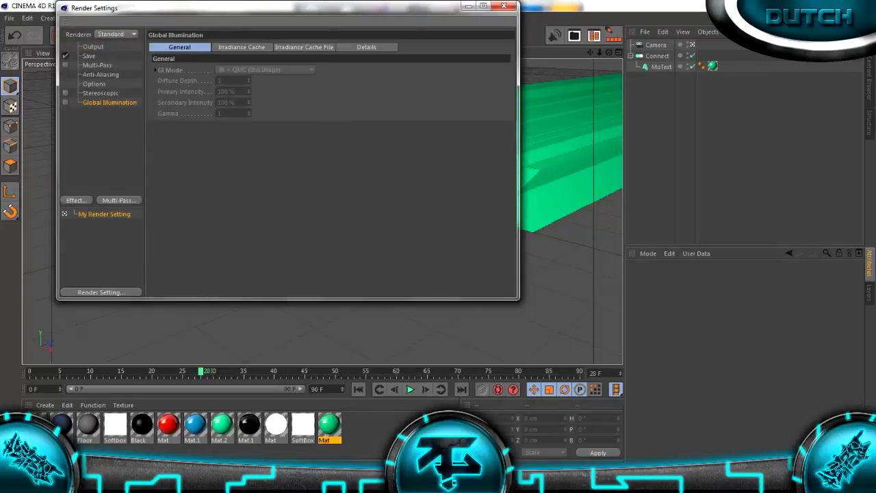
{"action": "left_click", "coordinate": [89, 56]}
{"action": "left_click", "coordinate": [109, 102]}
{"action": "left_click", "coordinate": [76, 201]}
{"action": "key", "text": "Escape"}
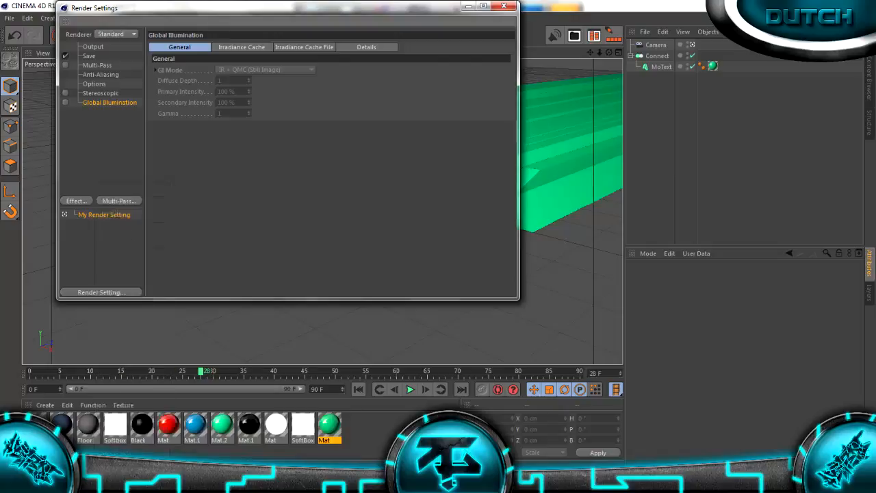
{"action": "left_click", "coordinate": [503, 6]}
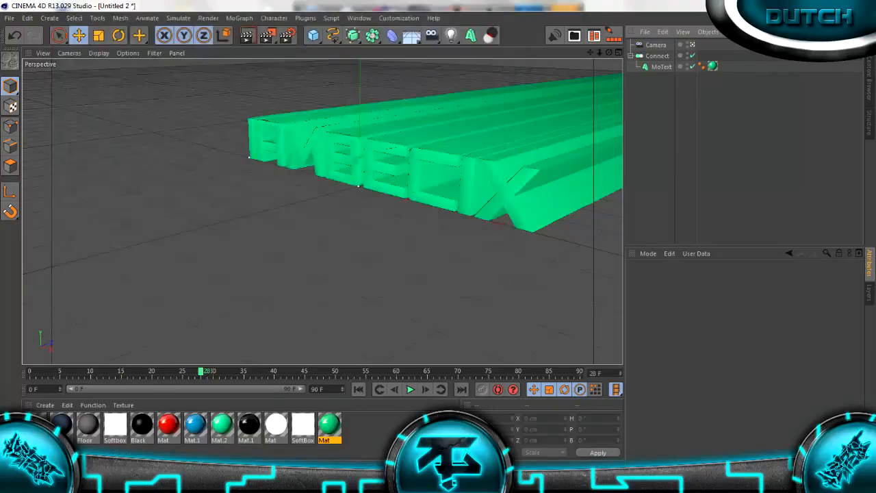
Render the perspective view of the text without any studio lights
{"action": "left_click", "coordinate": [247, 35]}
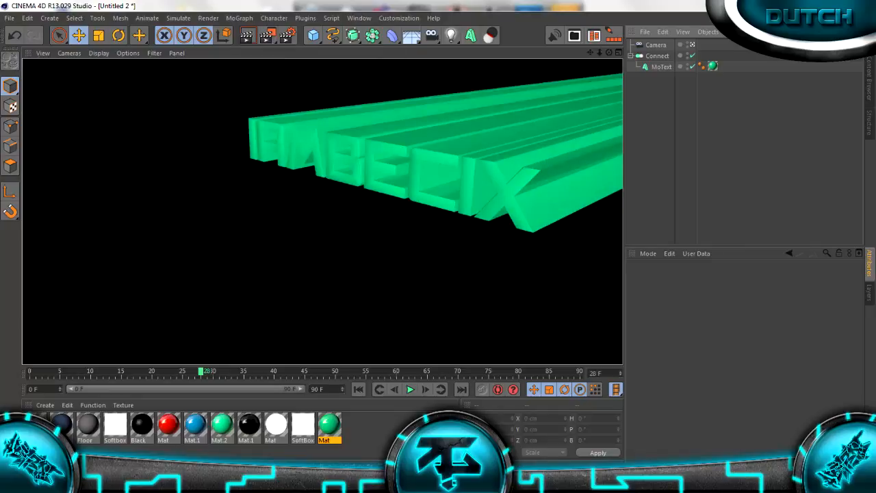
{"action": "key", "text": "a"}
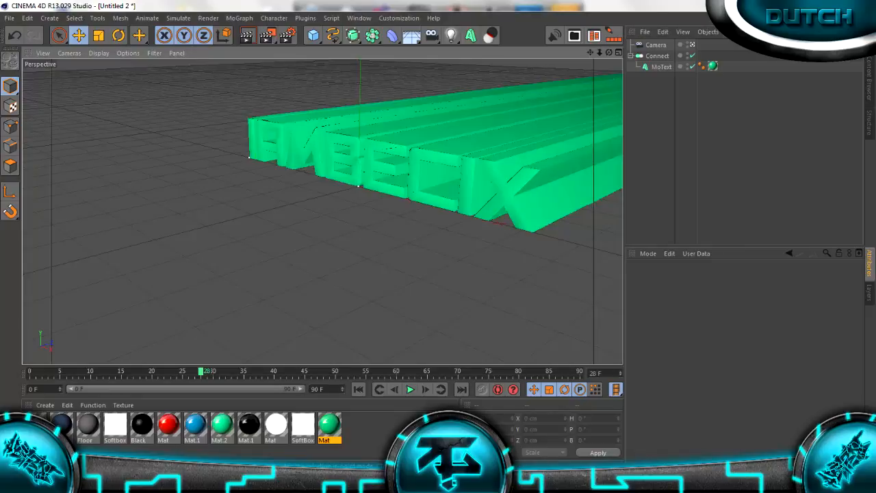
{"action": "key", "text": "alt+Tab"}
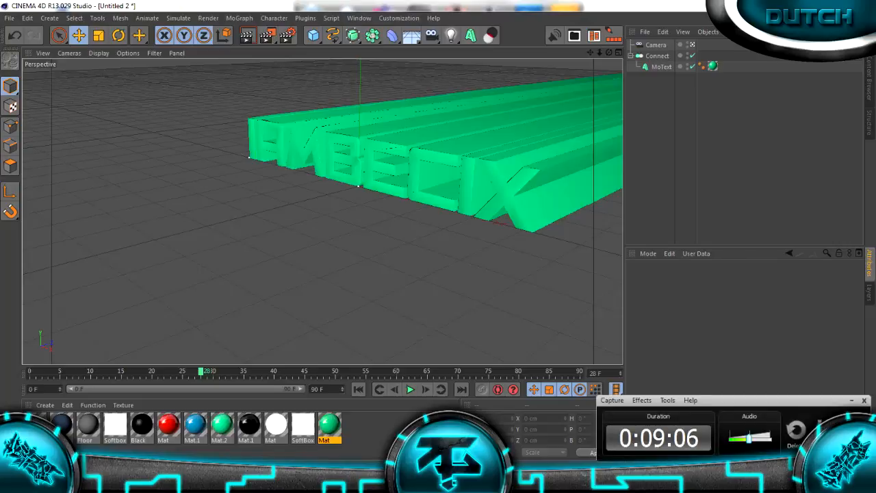